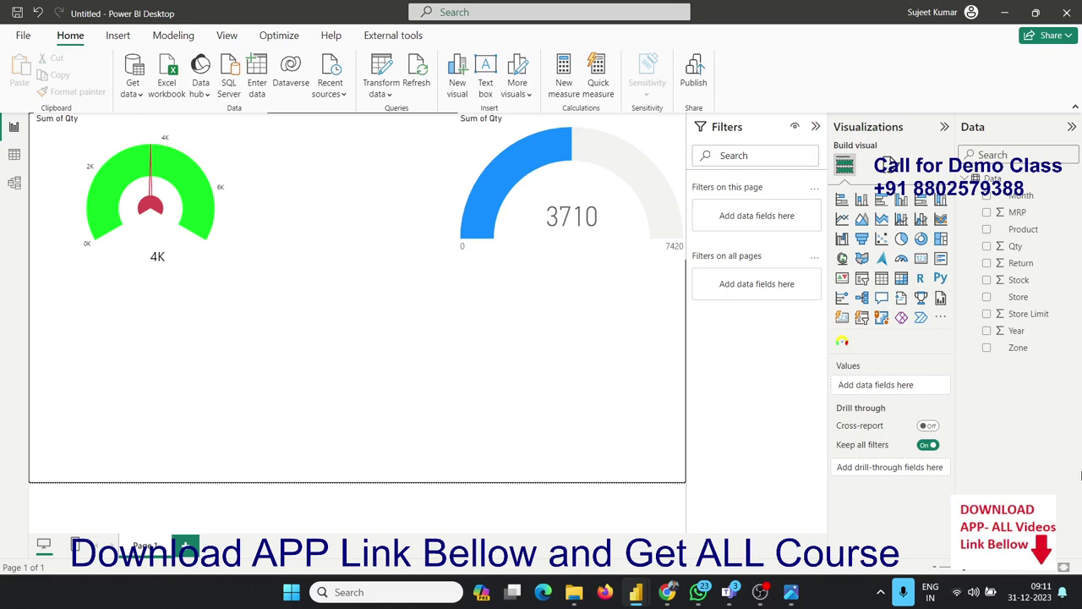
# Step: Delete the blue Sum of Qty gauge to the right of the green tachometer
pyautogui.click(242, 253)
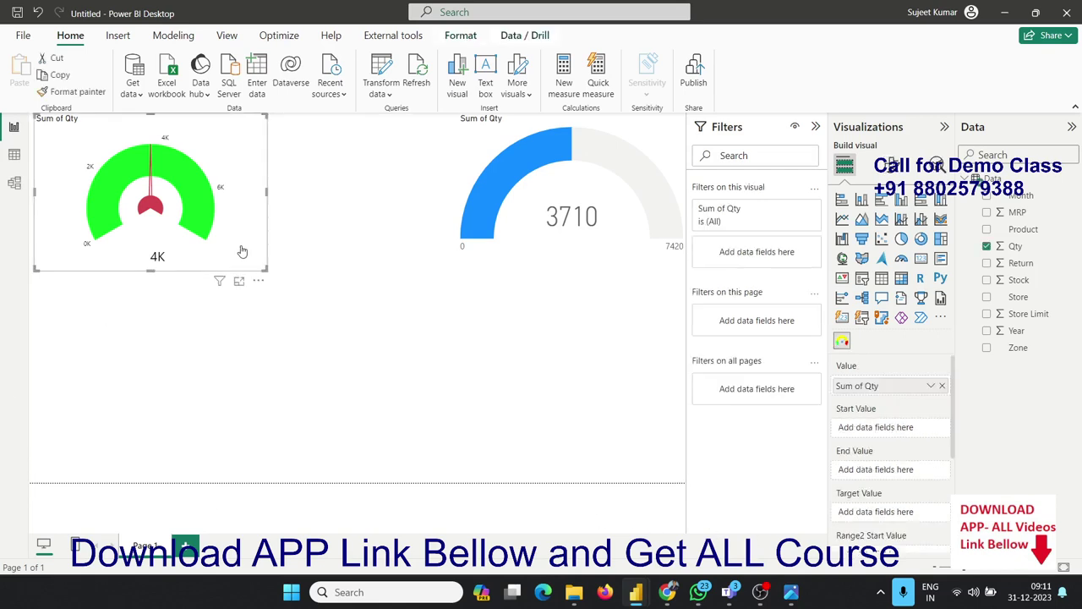
pyautogui.click(417, 362)
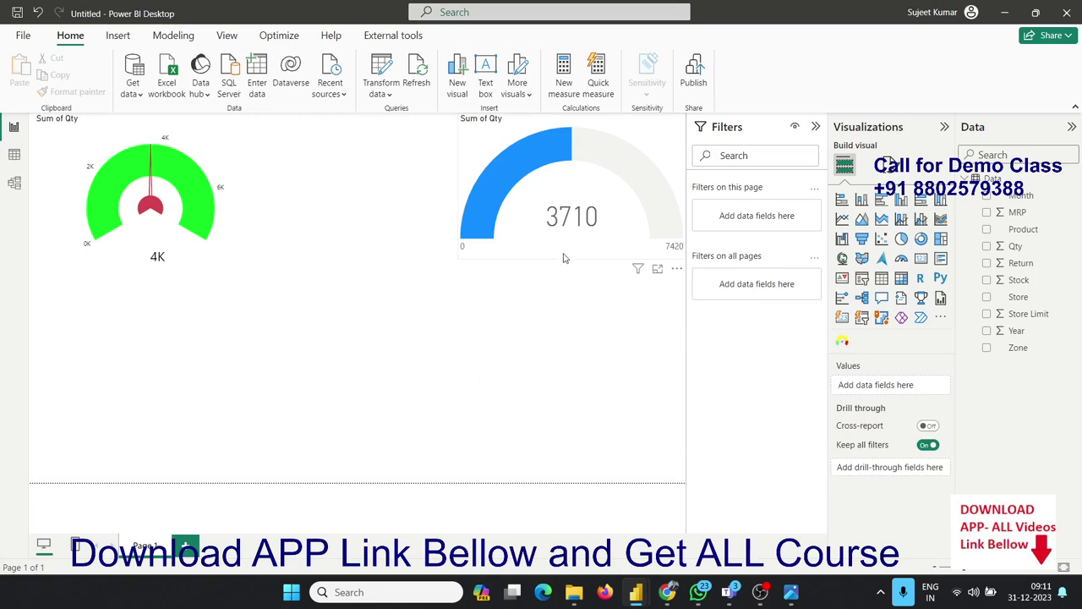
pyautogui.click(556, 258)
pyautogui.moveTo(555, 262); pyautogui.dragTo(558, 256)
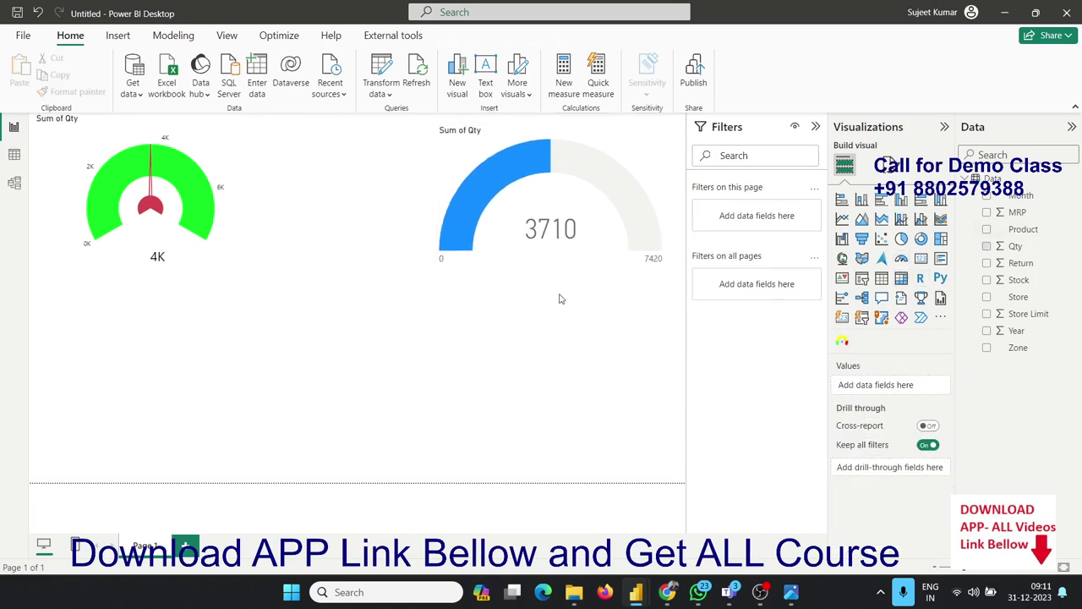
pyautogui.click(550, 339)
pyautogui.click(553, 268)
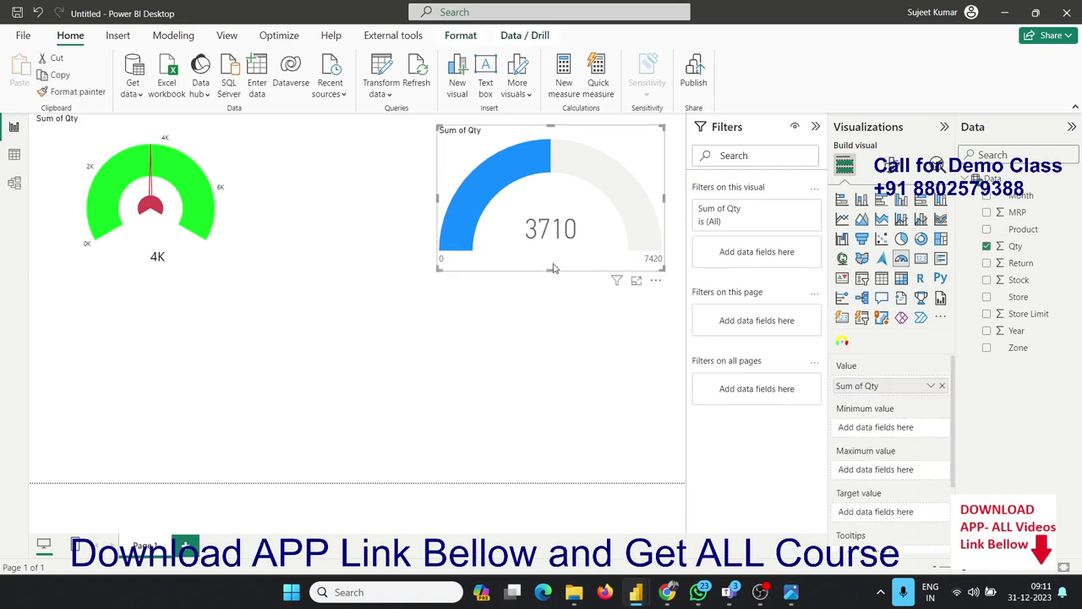
pyautogui.press('Delete')
# Step: Add a gauge at the upper right with Qty as its value, reading 3710
pyautogui.click(901, 258)
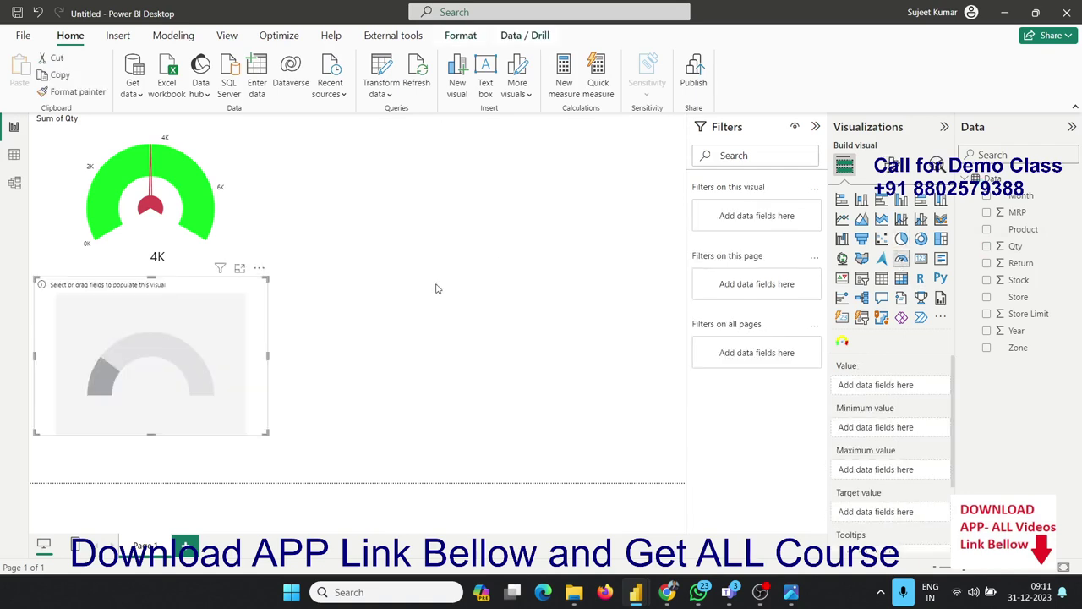
pyautogui.moveTo(216, 347); pyautogui.dragTo(622, 193)
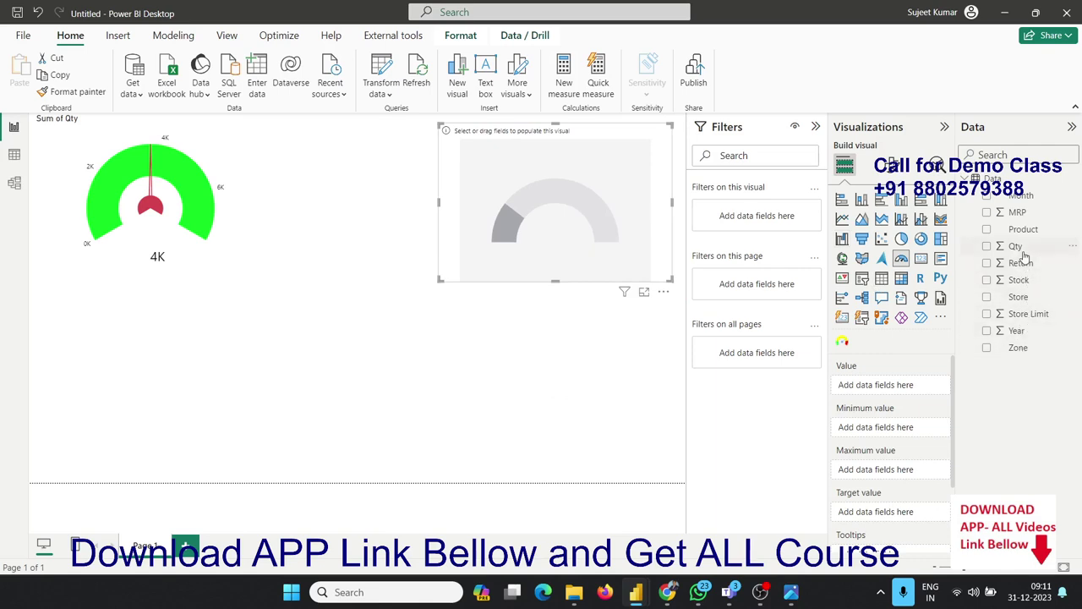
pyautogui.moveTo(1023, 254); pyautogui.dragTo(621, 242)
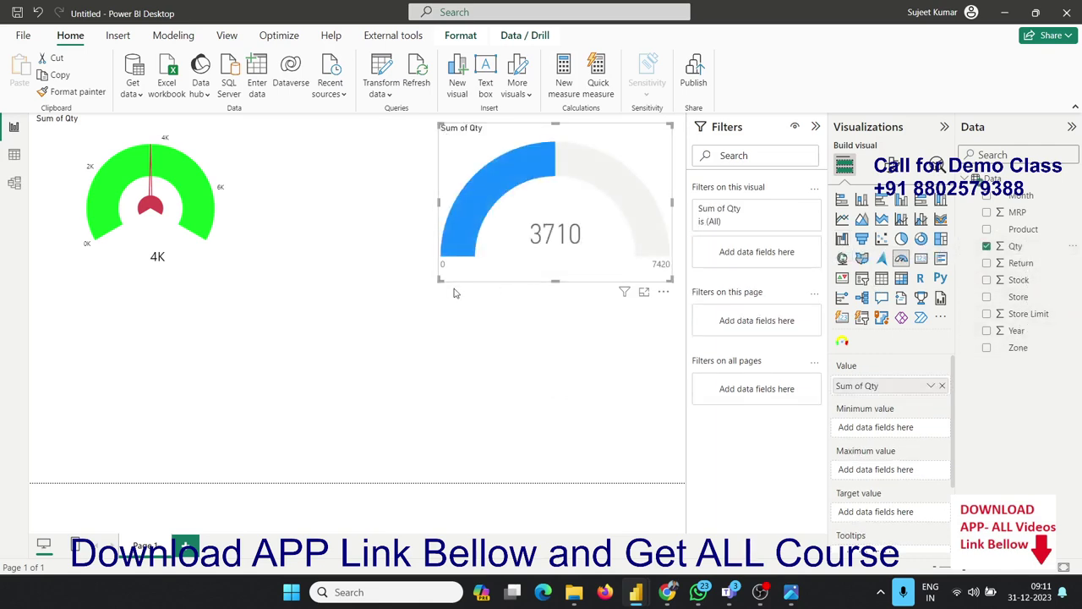
pyautogui.moveTo(439, 282); pyautogui.dragTo(436, 279)
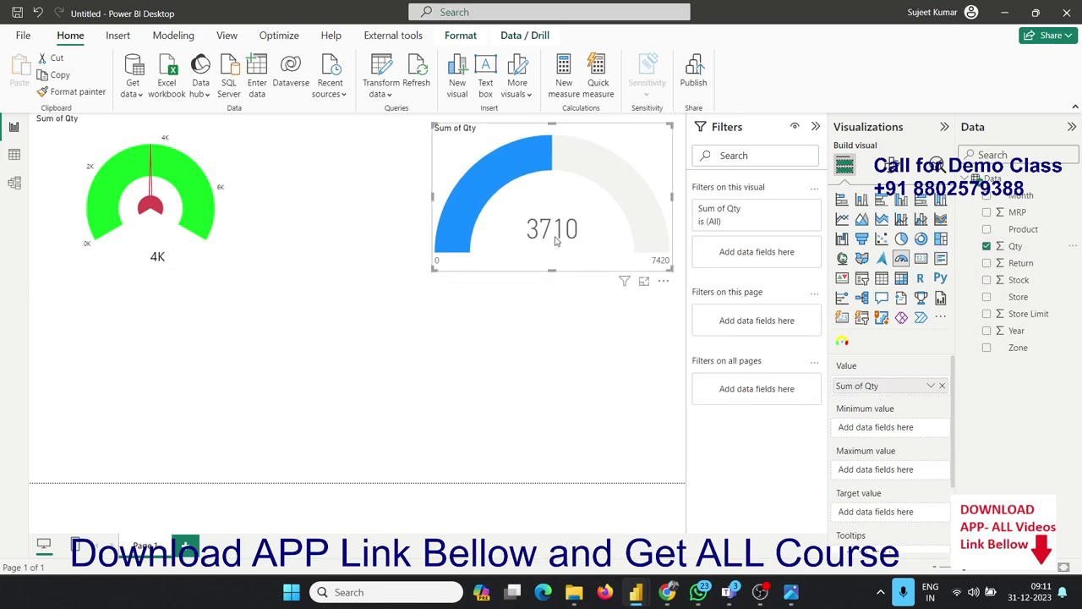
pyautogui.click(213, 335)
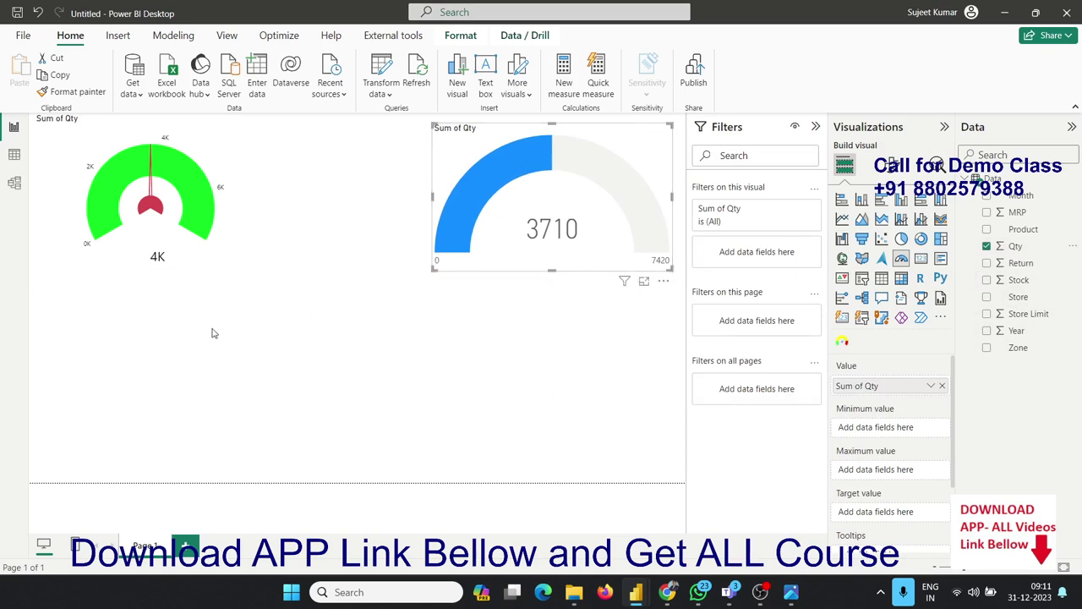
# Step: Resize the green tachometer slightly from its lower-right corner
pyautogui.click(195, 263)
pyautogui.moveTo(267, 271)
pyautogui.mouseDown()
pyautogui.moveTo(320, 291)
pyautogui.moveTo(236, 262)
pyautogui.mouseUp()
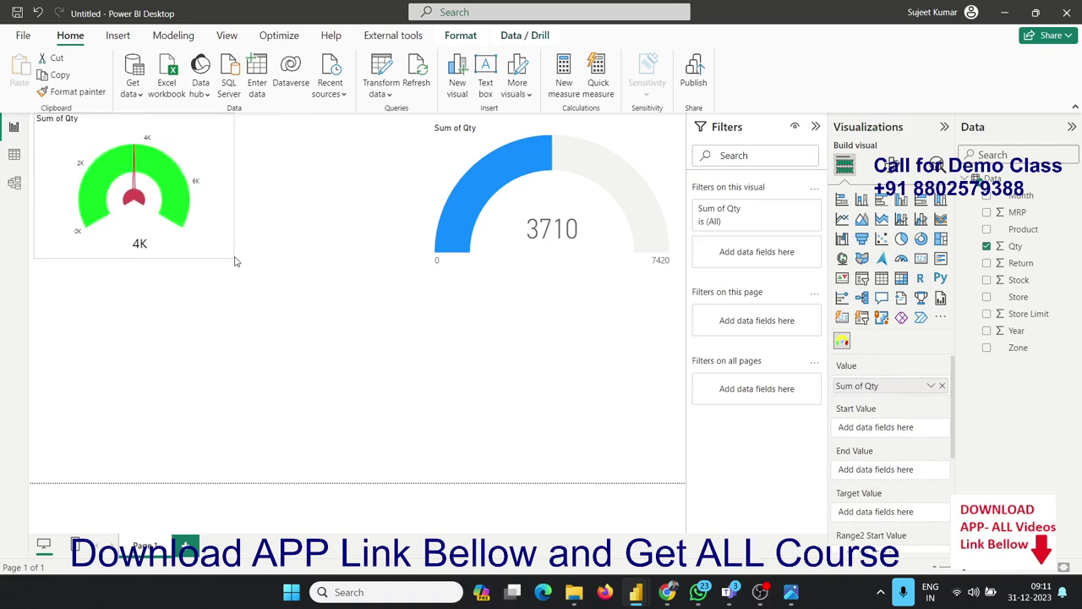
pyautogui.moveTo(236, 263); pyautogui.dragTo(249, 263)
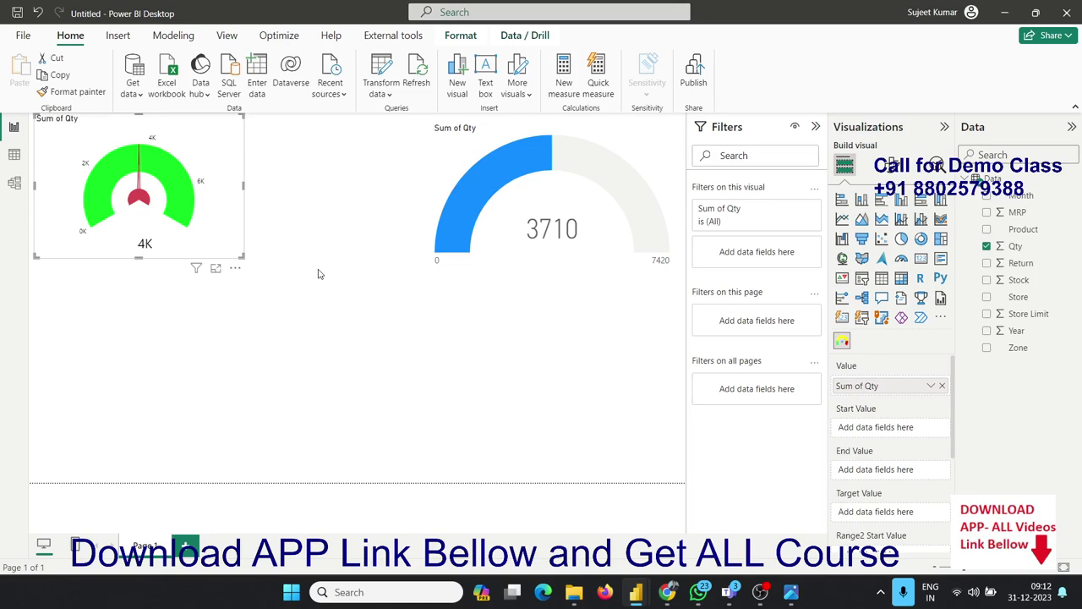
pyautogui.moveTo(574, 592)
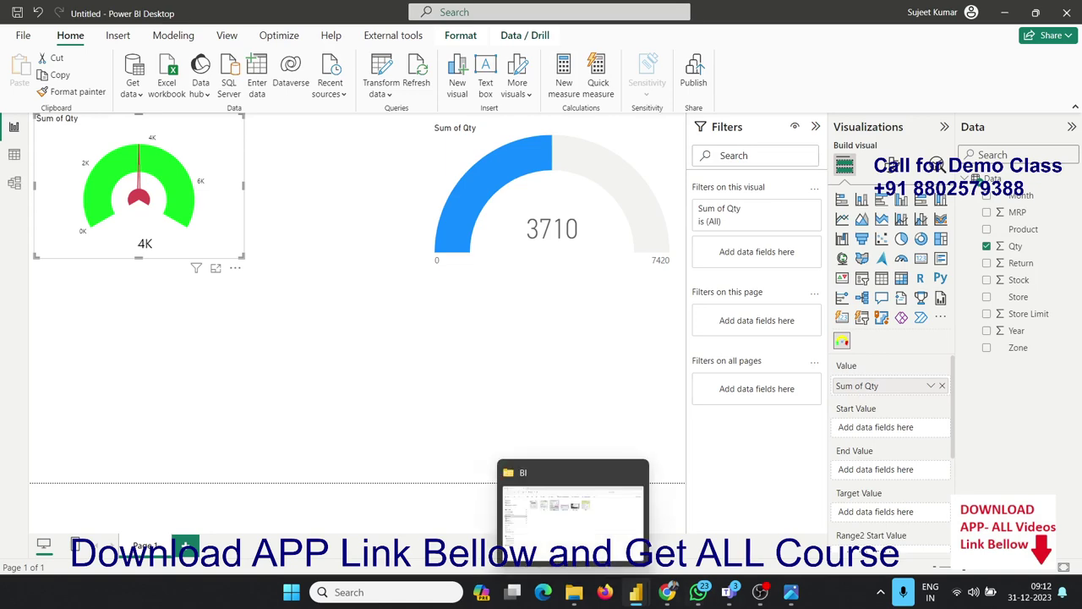
pyautogui.click(792, 592)
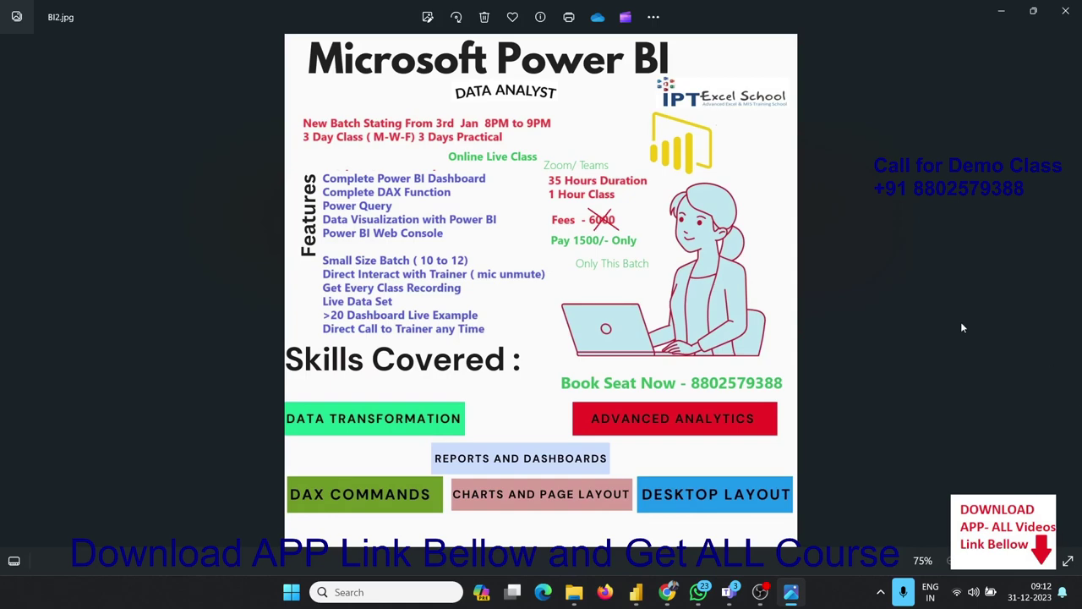
pyautogui.click(1001, 12)
# Step: Add a blank Page 2 and get the Tachometer visual from the visuals marketplace
pyautogui.click(462, 314)
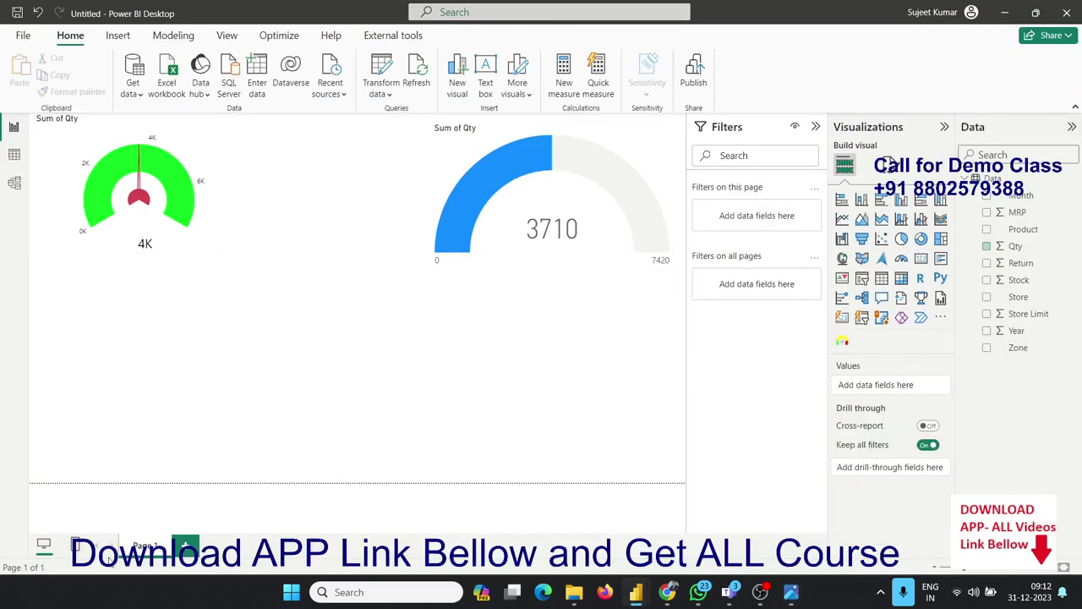
pyautogui.click(186, 550)
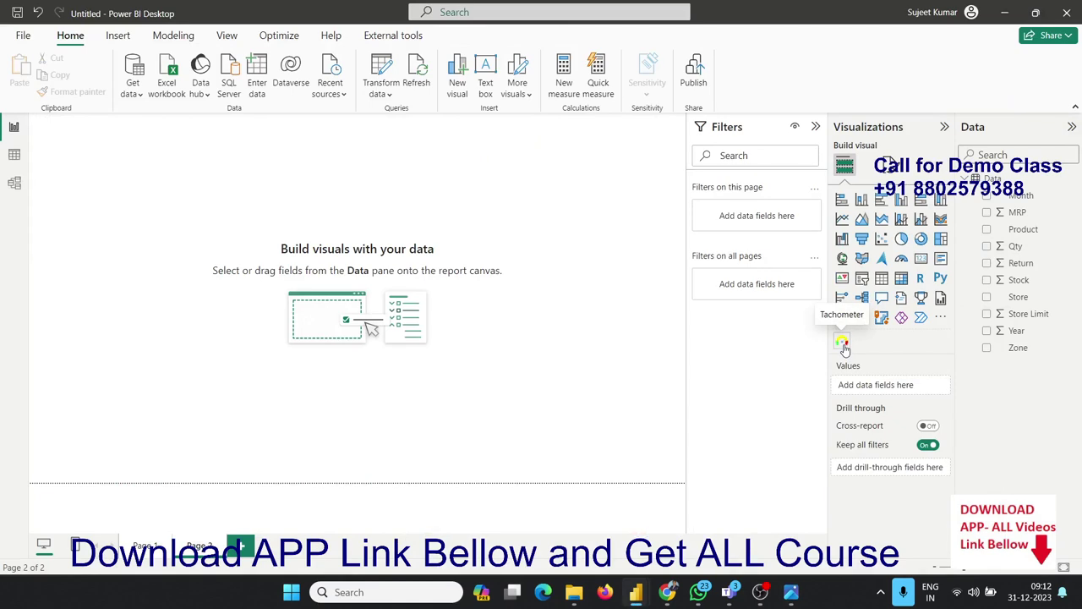
pyautogui.click(941, 318)
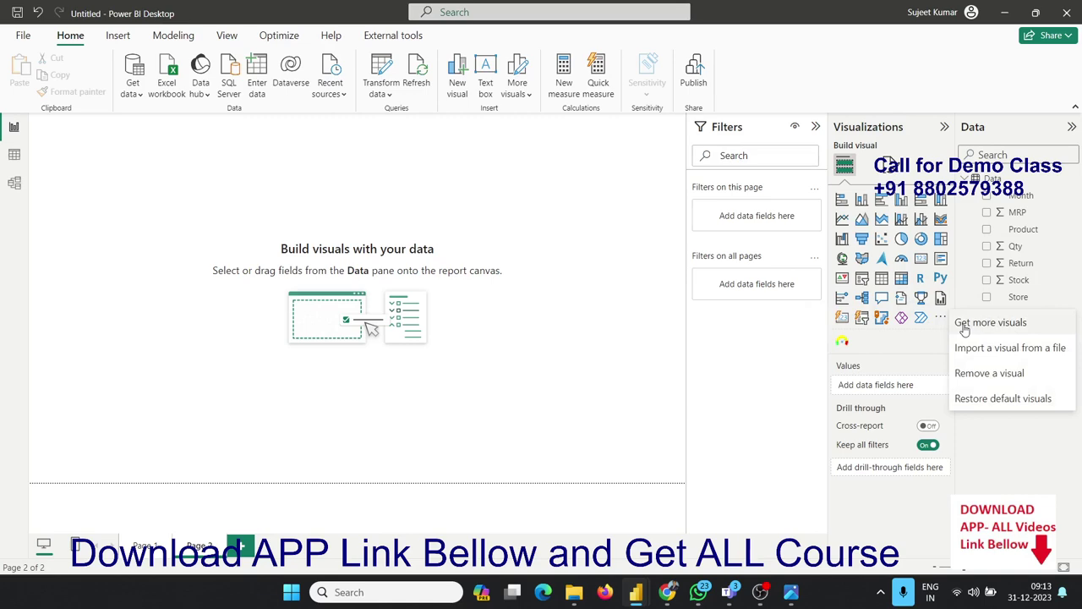
pyautogui.click(964, 326)
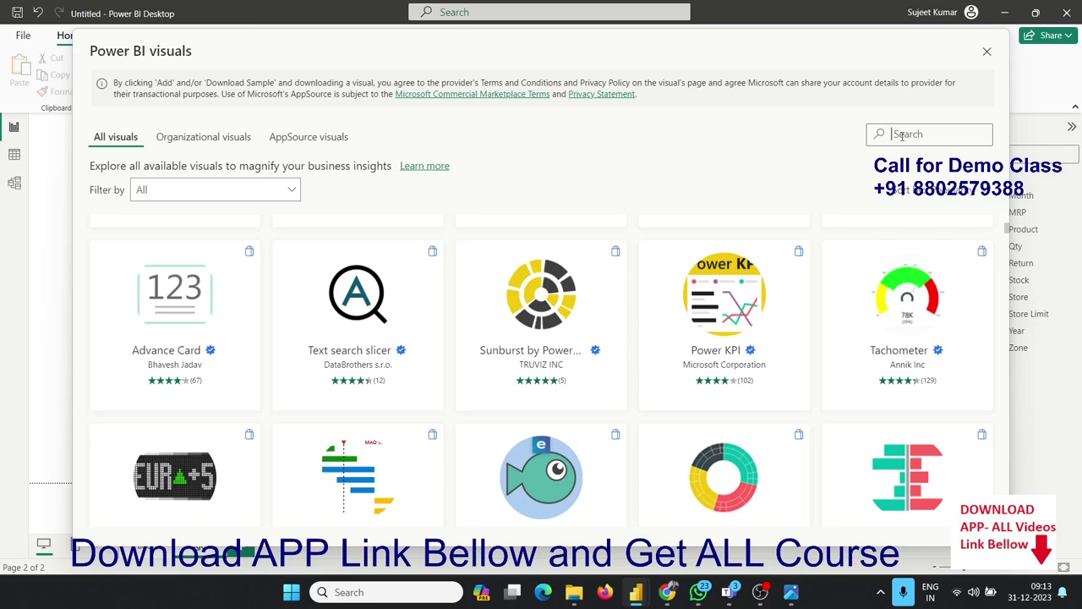
pyautogui.scroll(-2, 898, 306)
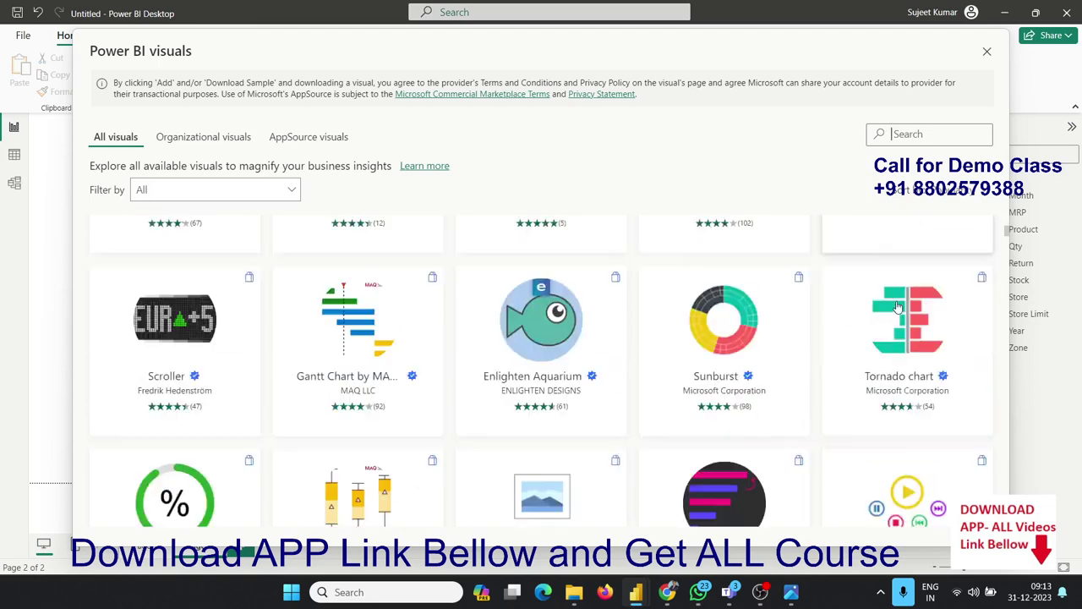
pyautogui.scroll(-2, 898, 306)
pyautogui.scroll(4, 899, 301)
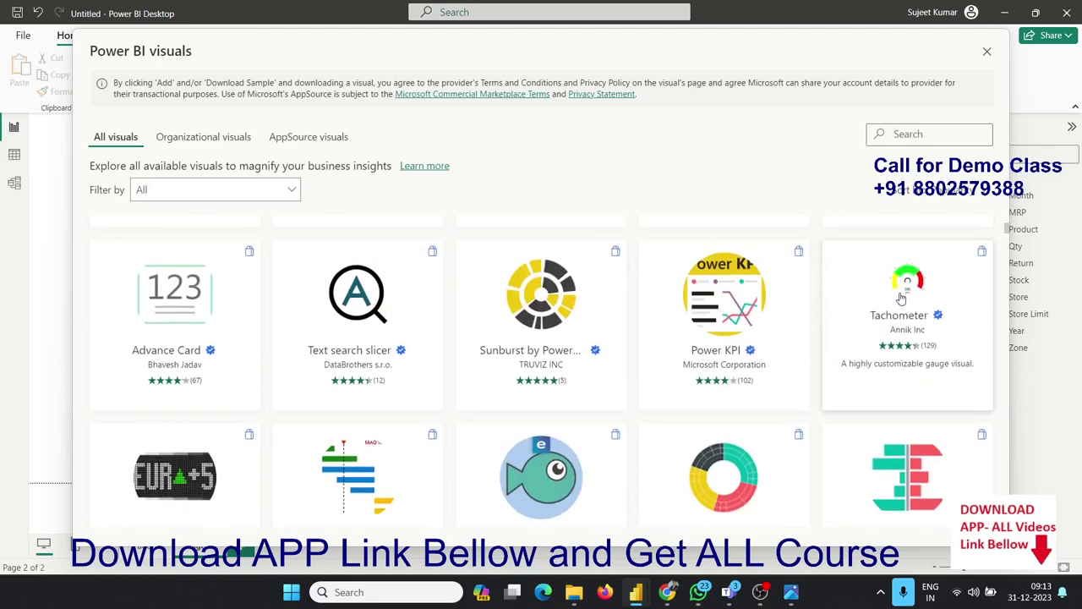
pyautogui.click(902, 297)
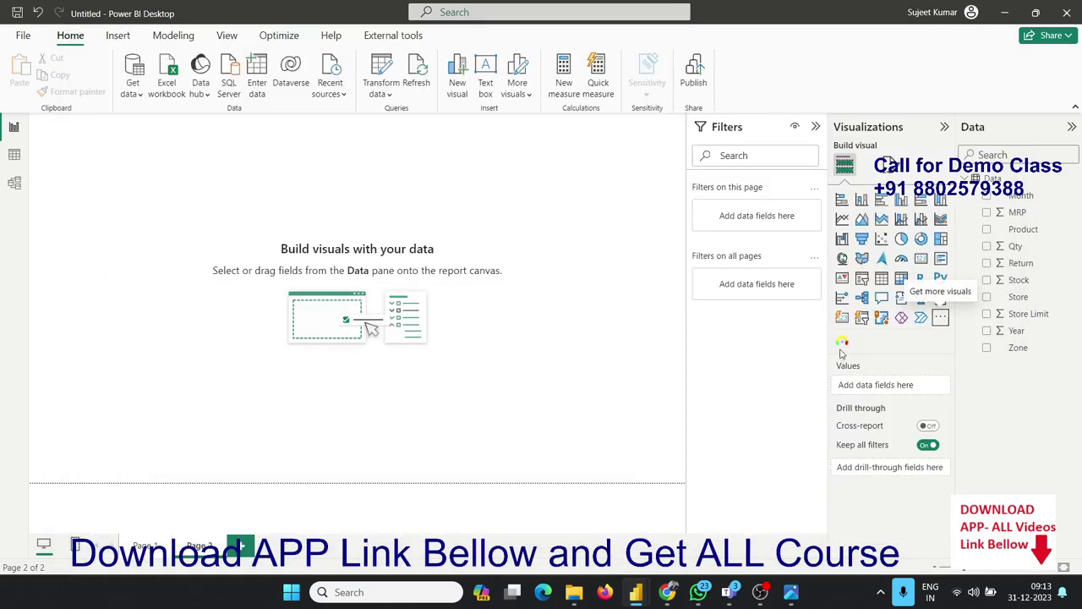
# Step: Insert a widened Tachometer on Page 2 with Qty as its value, showing 4K
pyautogui.click(842, 347)
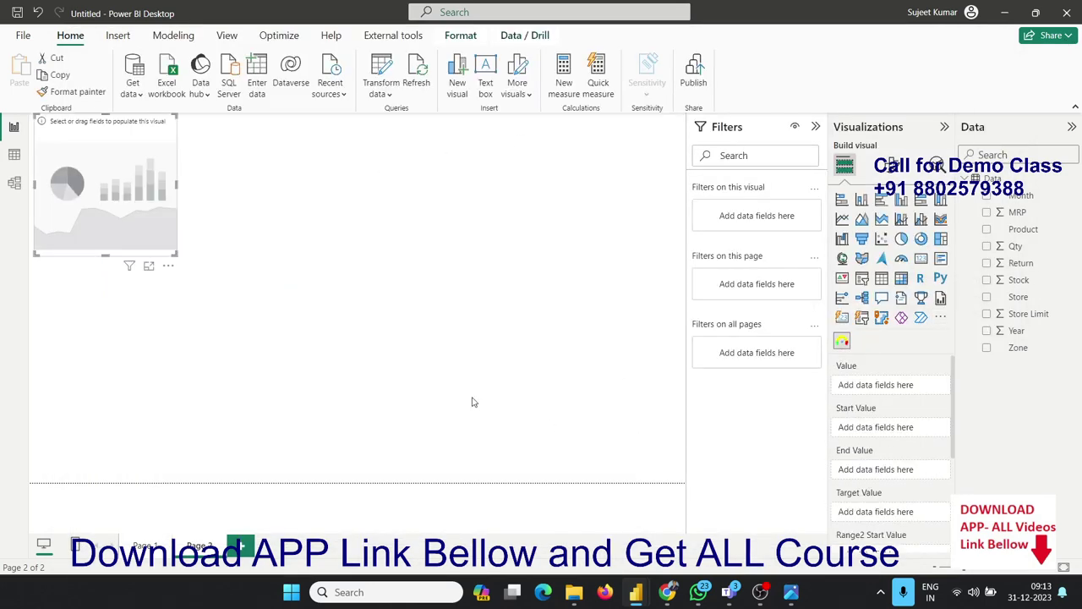
pyautogui.moveTo(171, 253); pyautogui.dragTo(239, 253)
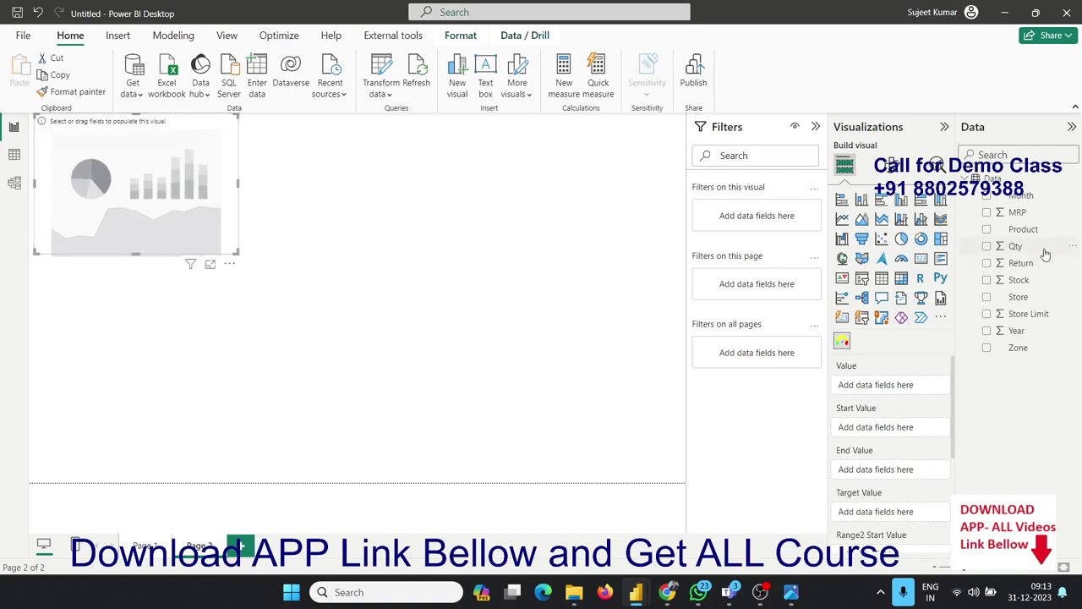
pyautogui.moveTo(1045, 247)
pyautogui.mouseDown()
pyautogui.moveTo(920, 398)
pyautogui.moveTo(913, 389)
pyautogui.mouseUp()
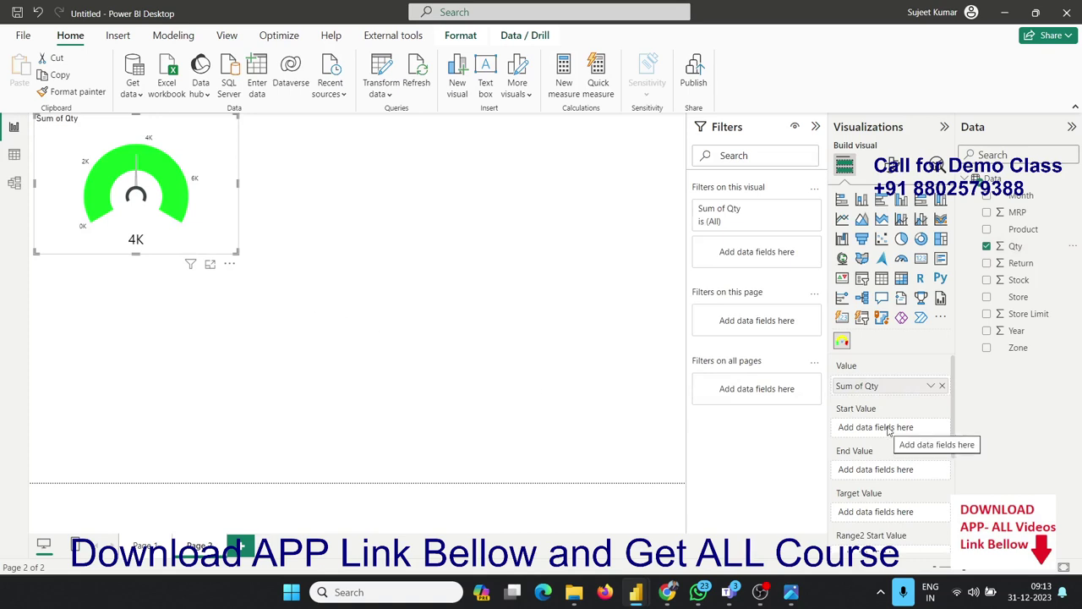
pyautogui.scroll(-2, 882, 511)
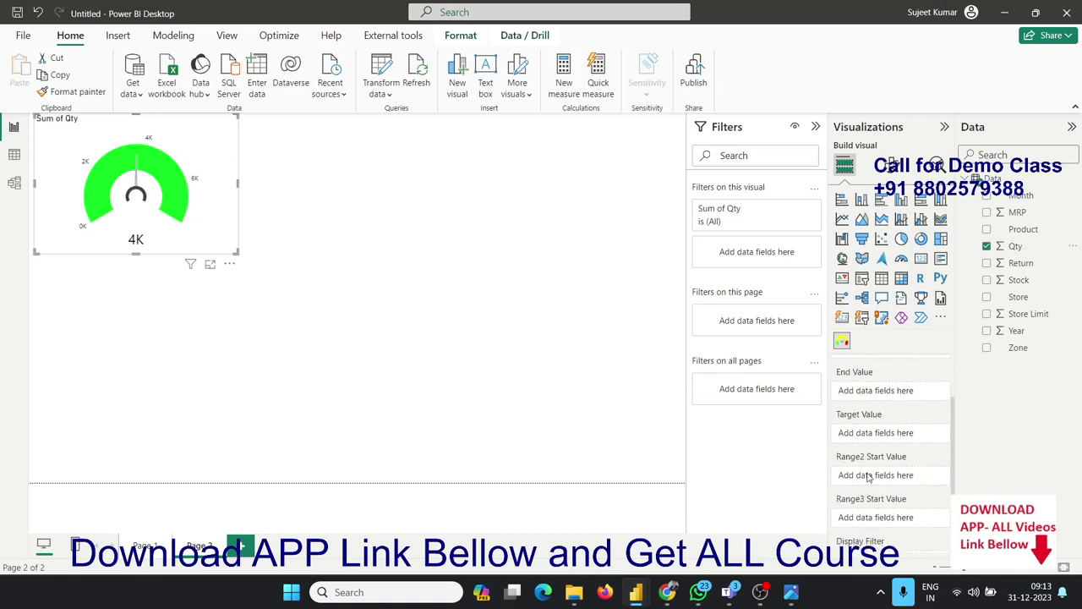
pyautogui.scroll(-2, 874, 478)
pyautogui.scroll(2, 880, 454)
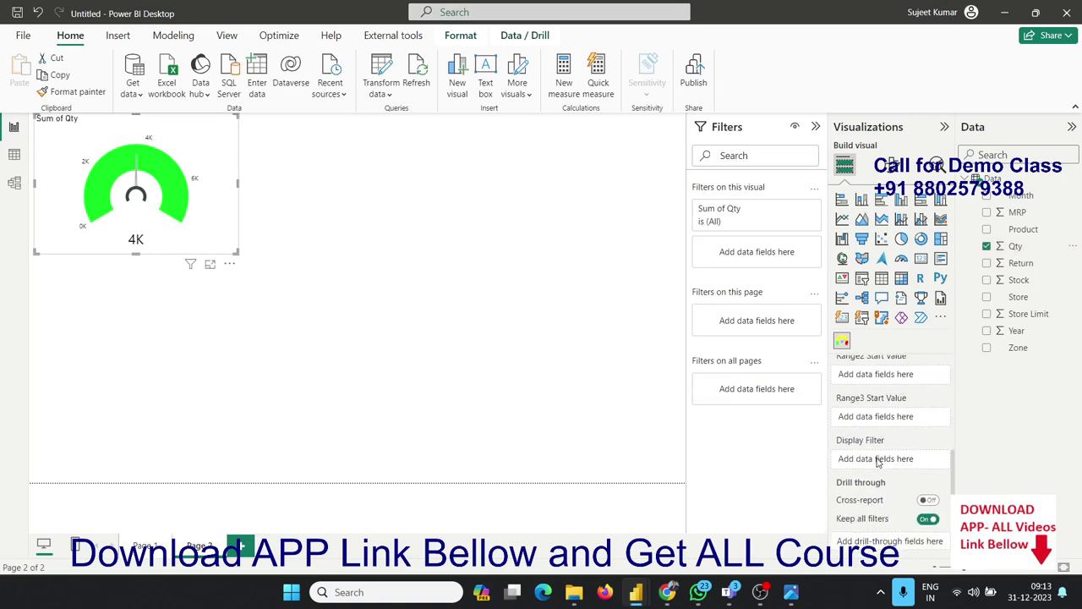
pyautogui.scroll(2, 880, 461)
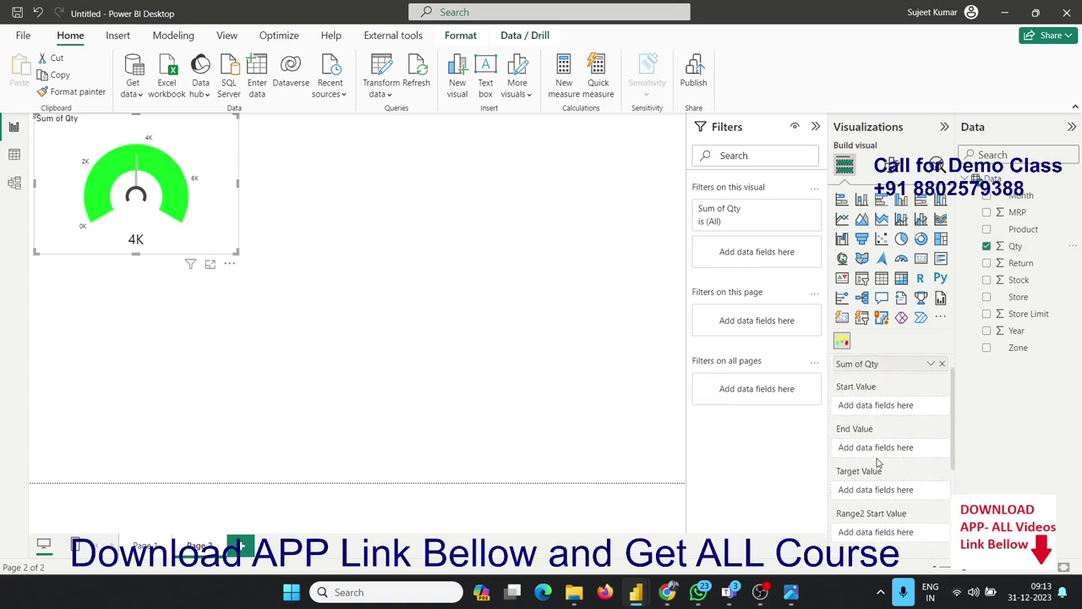
pyautogui.scroll(1, 879, 463)
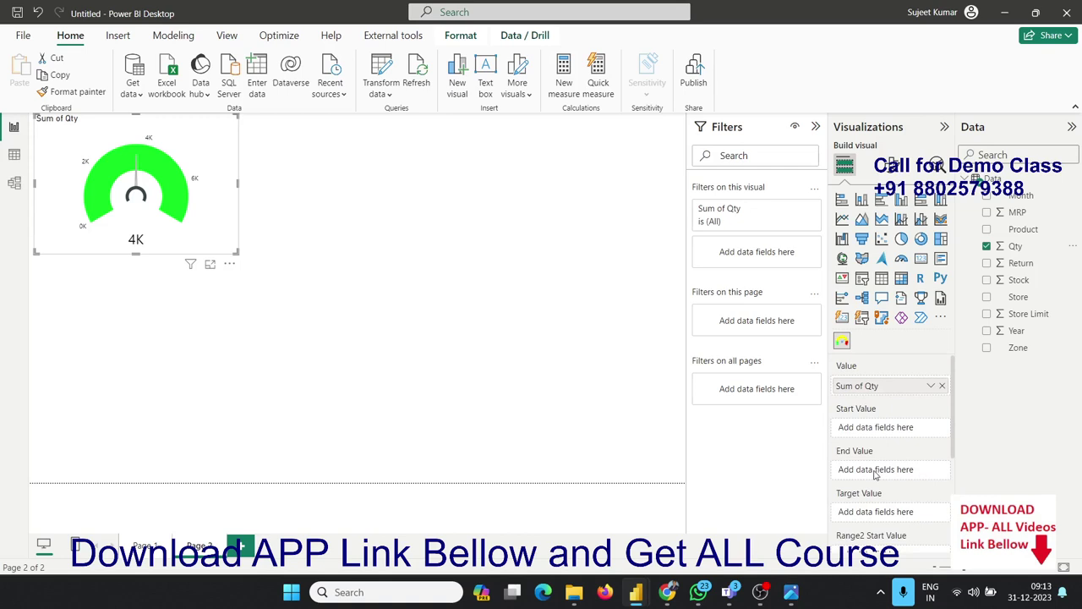
pyautogui.scroll(-1, 875, 474)
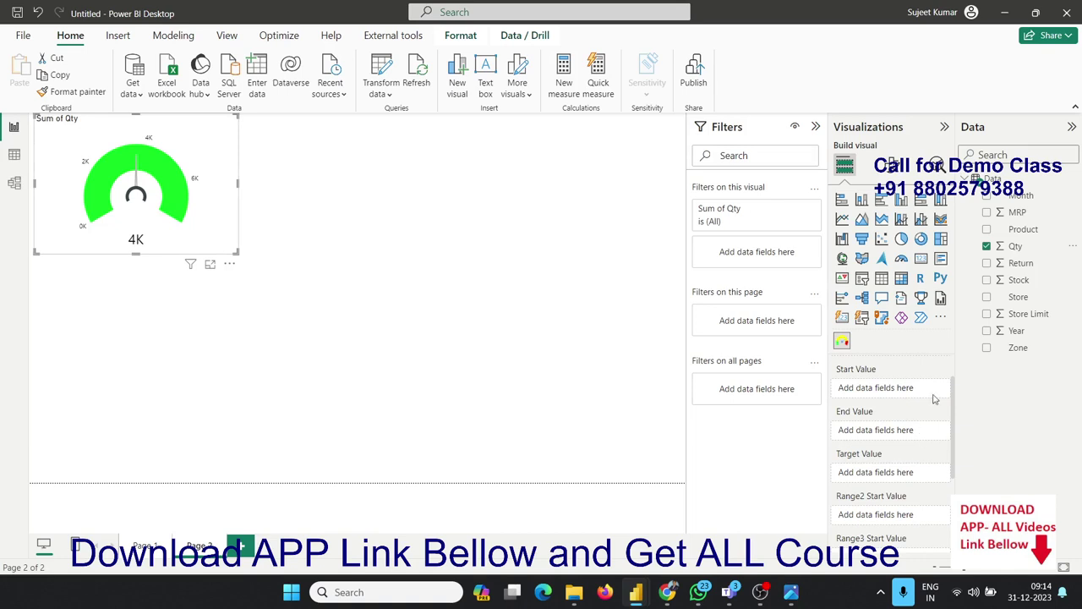
# Step: Add a new measure named EndV with the formula SUM(Data[Qty])*100
pyautogui.click(572, 80)
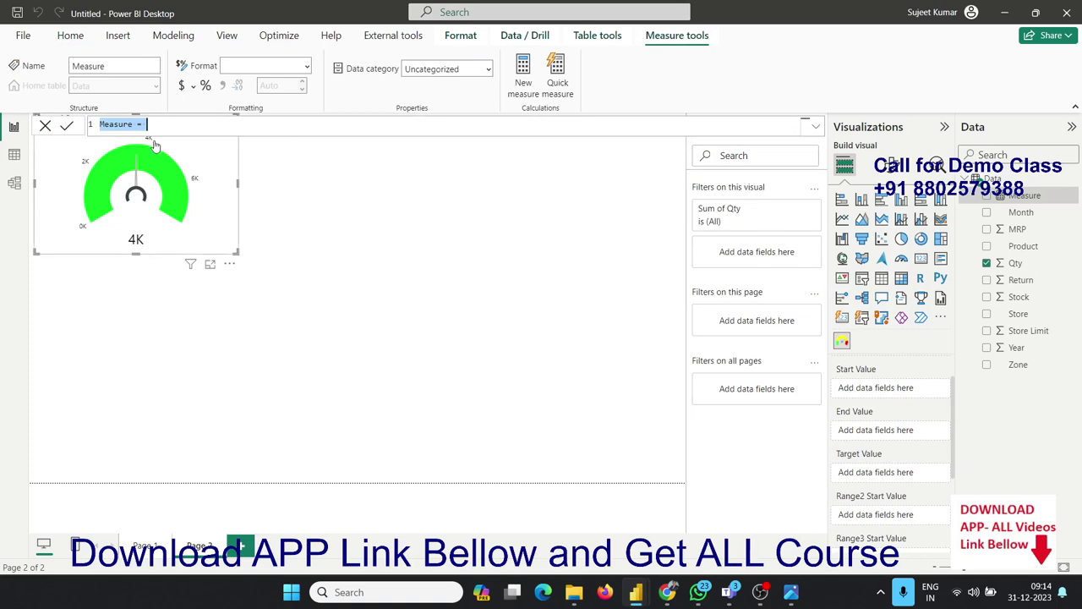
pyautogui.doubleClick(117, 123)
pyautogui.write('E')
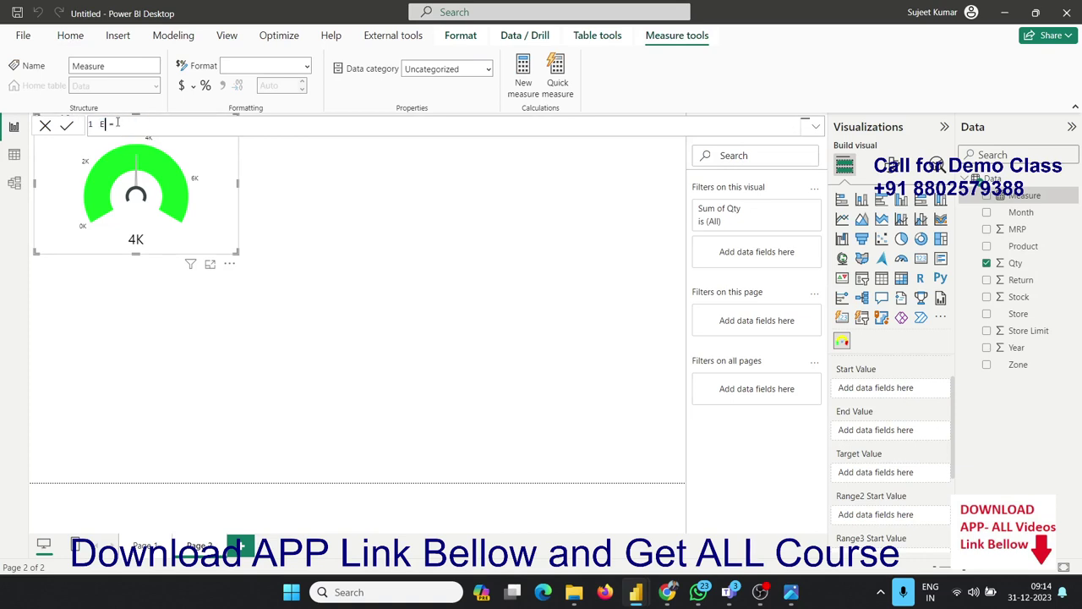
pyautogui.write('EndV')
pyautogui.press('Right')
pyautogui.write('sum')
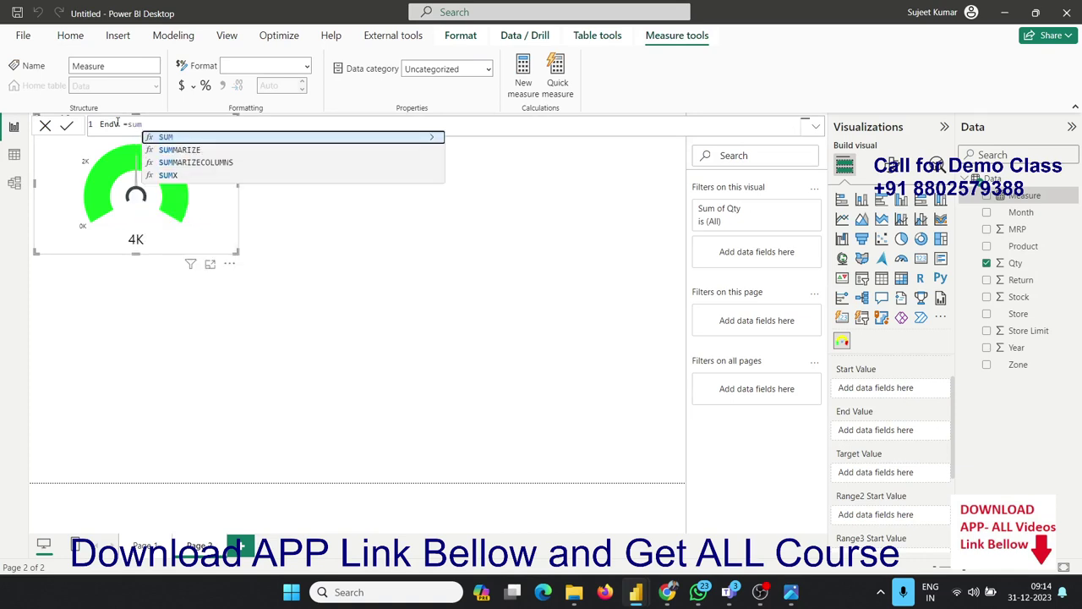
pyautogui.press('Tab')
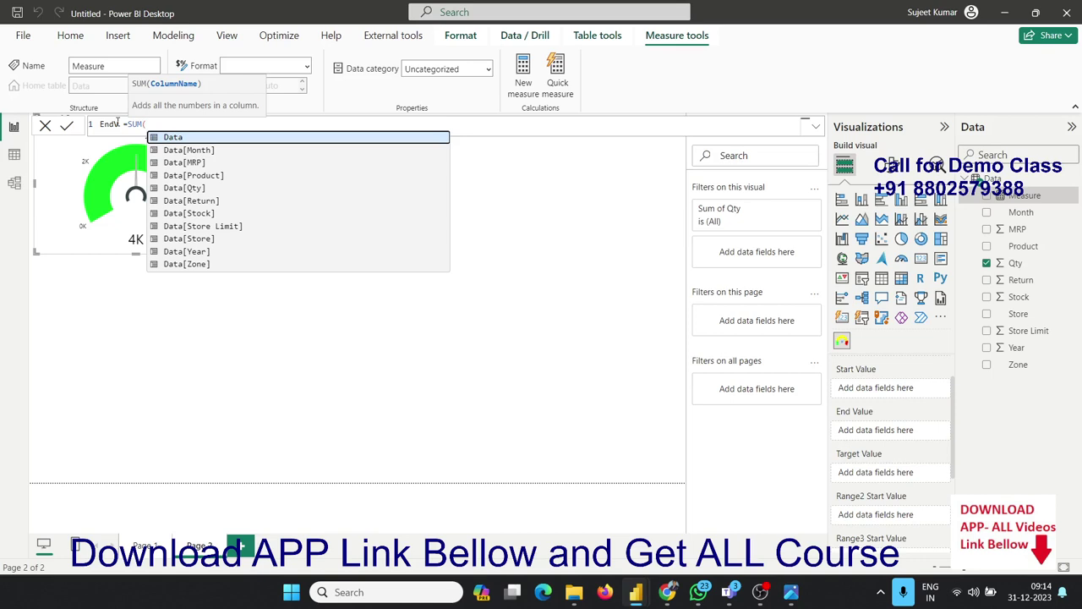
pyautogui.write('qty')
pyautogui.press('Tab')
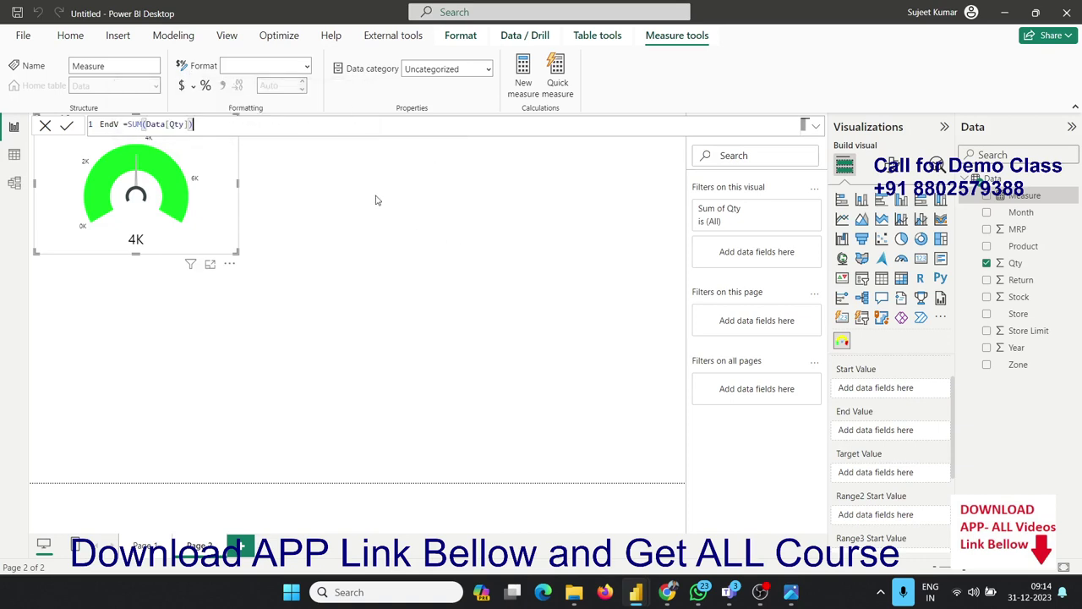
pyautogui.write('*100')
pyautogui.press('Return')
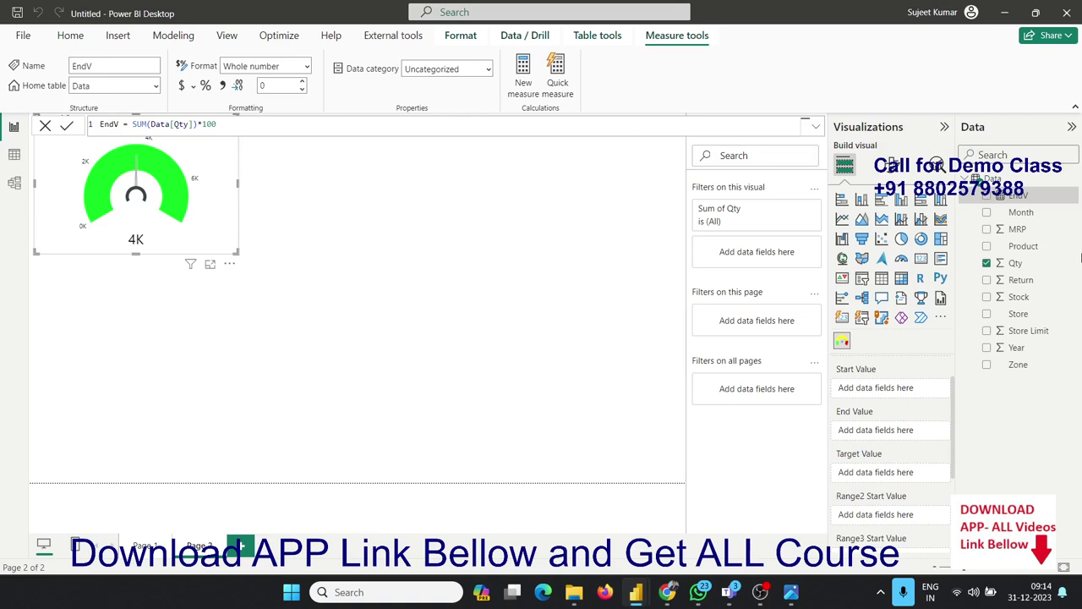
# Step: Set EndV as the Tachometer's End Value, enlarge the gauge, and redefine EndV as SUM(Data[Qty])*3
pyautogui.moveTo(1019, 198)
pyautogui.mouseDown()
pyautogui.moveTo(1012, 389)
pyautogui.moveTo(903, 435)
pyautogui.mouseUp()
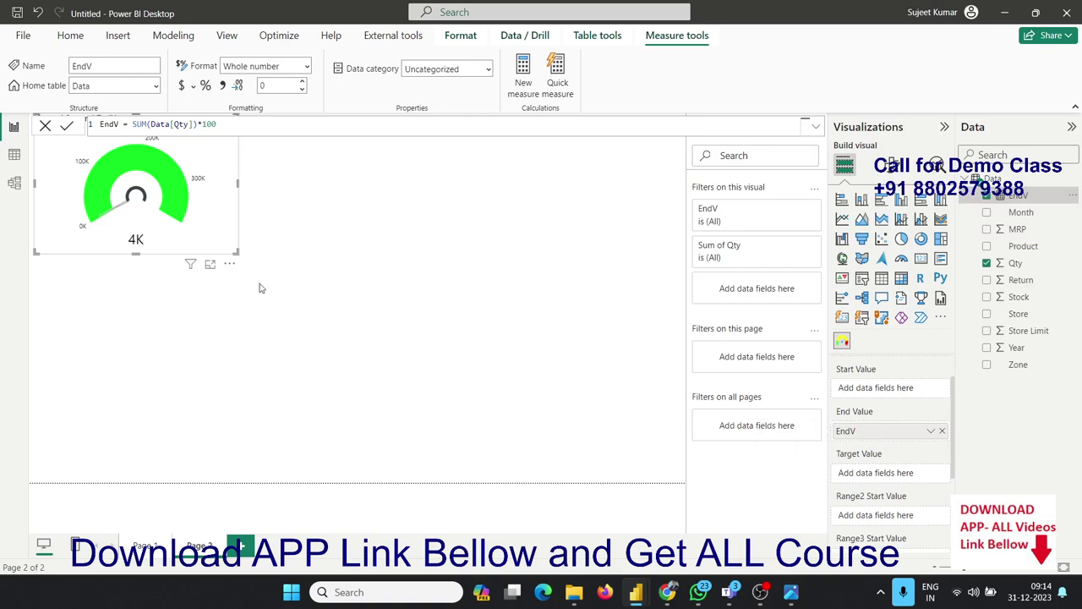
pyautogui.moveTo(237, 252); pyautogui.dragTo(342, 288)
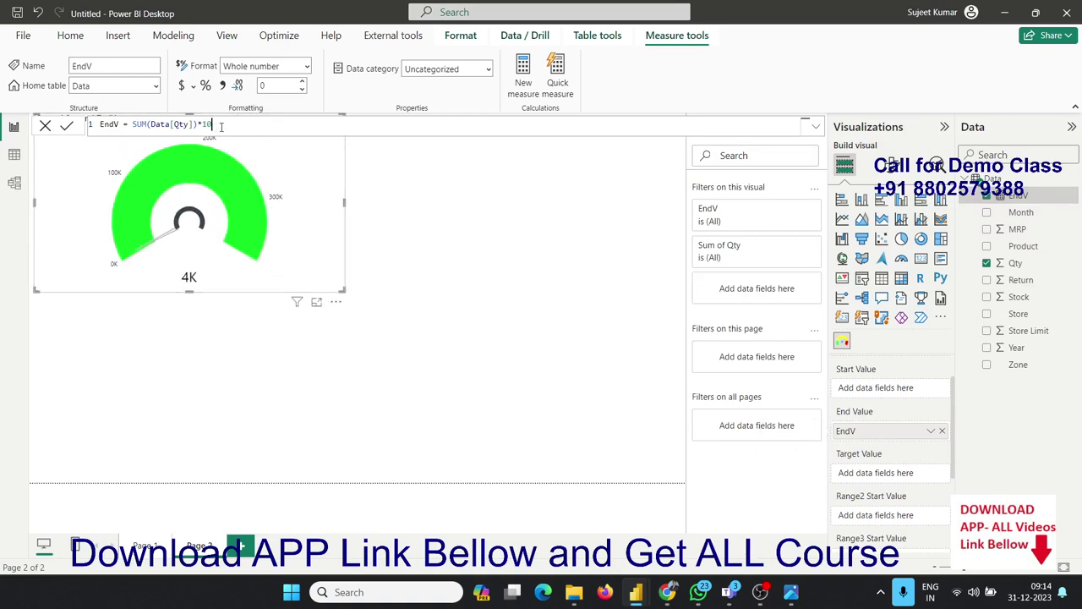
pyautogui.write('3')
pyautogui.press('Return')
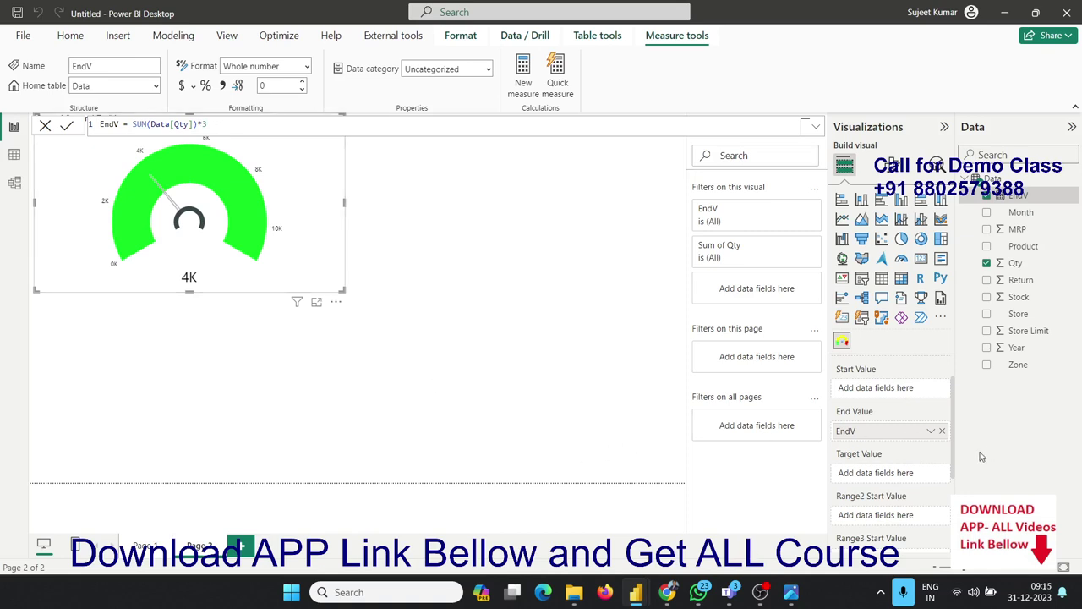
pyautogui.moveTo(955, 454); pyautogui.dragTo(954, 476)
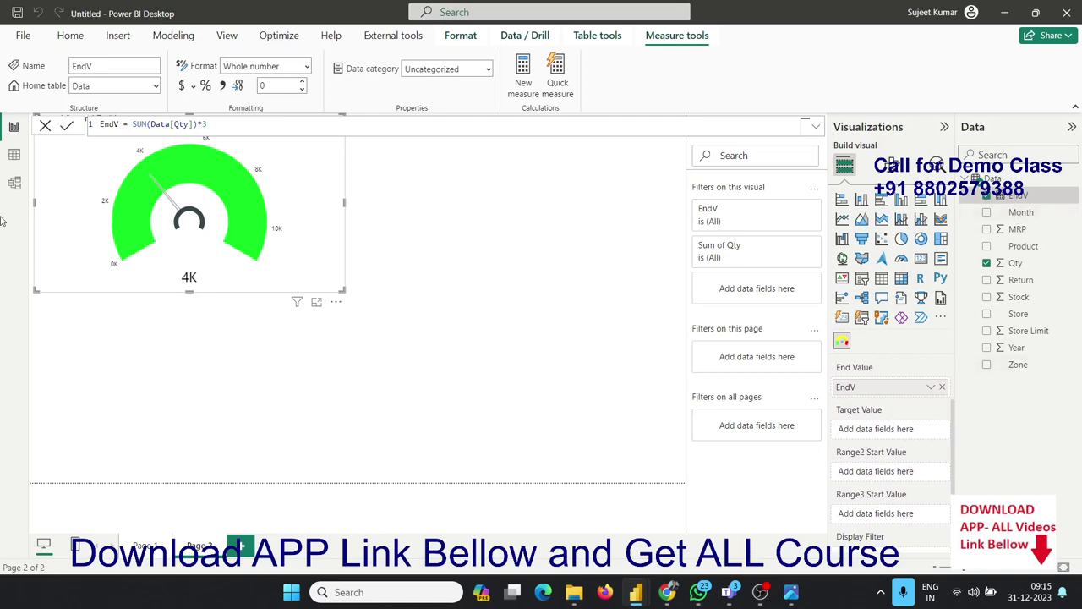
pyautogui.click(14, 155)
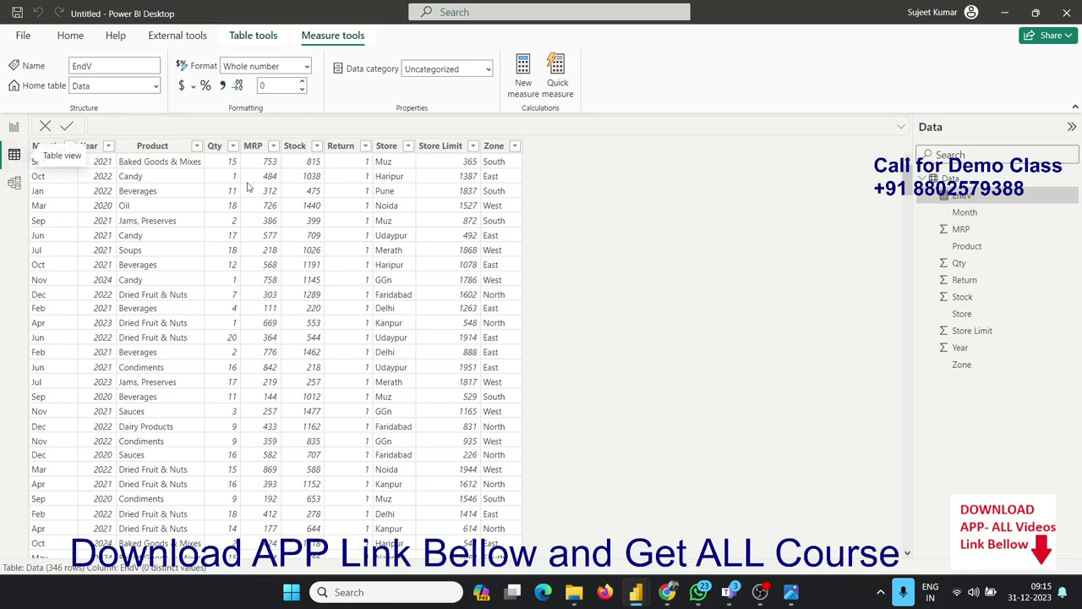
pyautogui.scroll(-3, 221, 253)
pyautogui.scroll(-5, 224, 304)
pyautogui.scroll(-3, 228, 326)
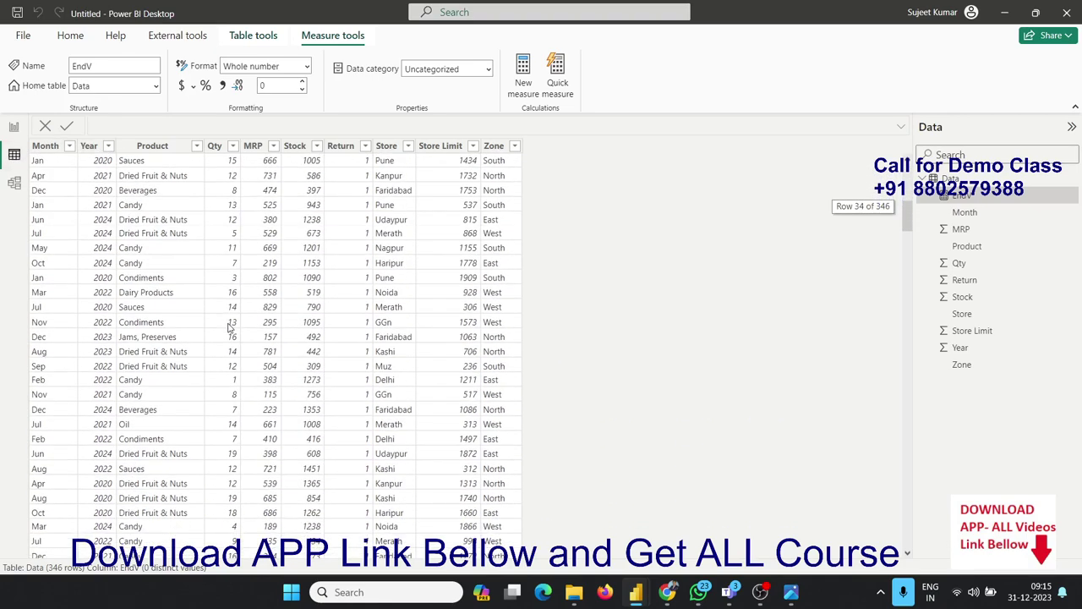
pyautogui.scroll(6, 233, 331)
pyautogui.scroll(5, 222, 318)
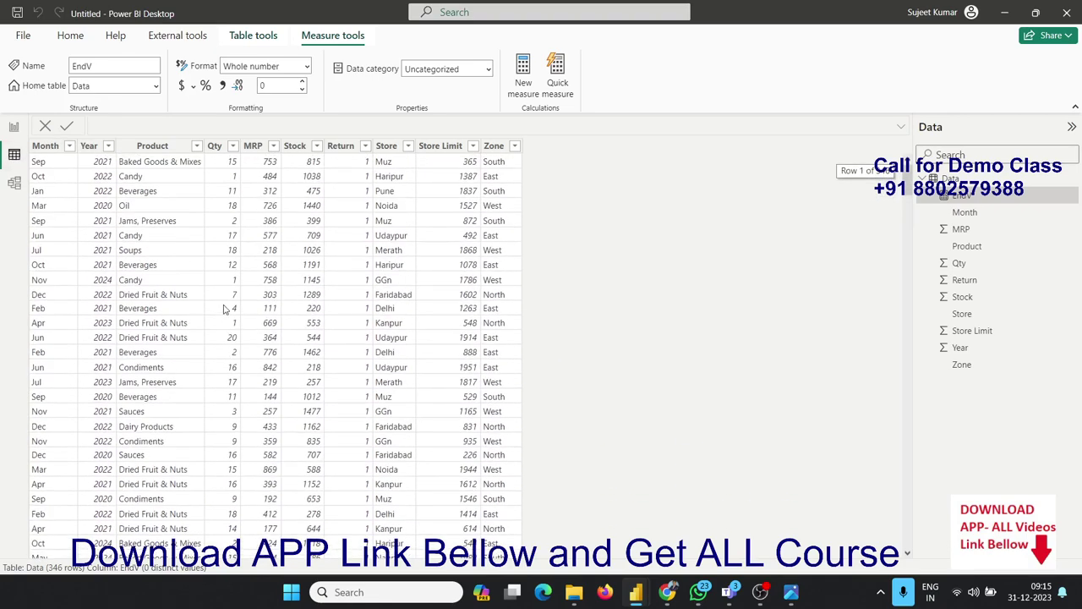
pyautogui.click(13, 131)
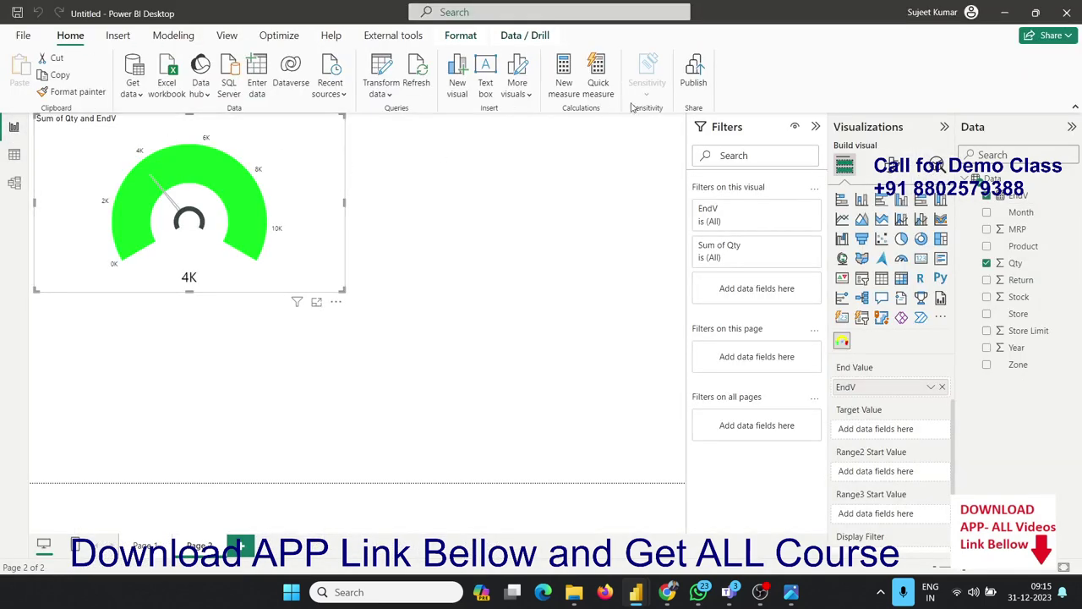
pyautogui.click(568, 99)
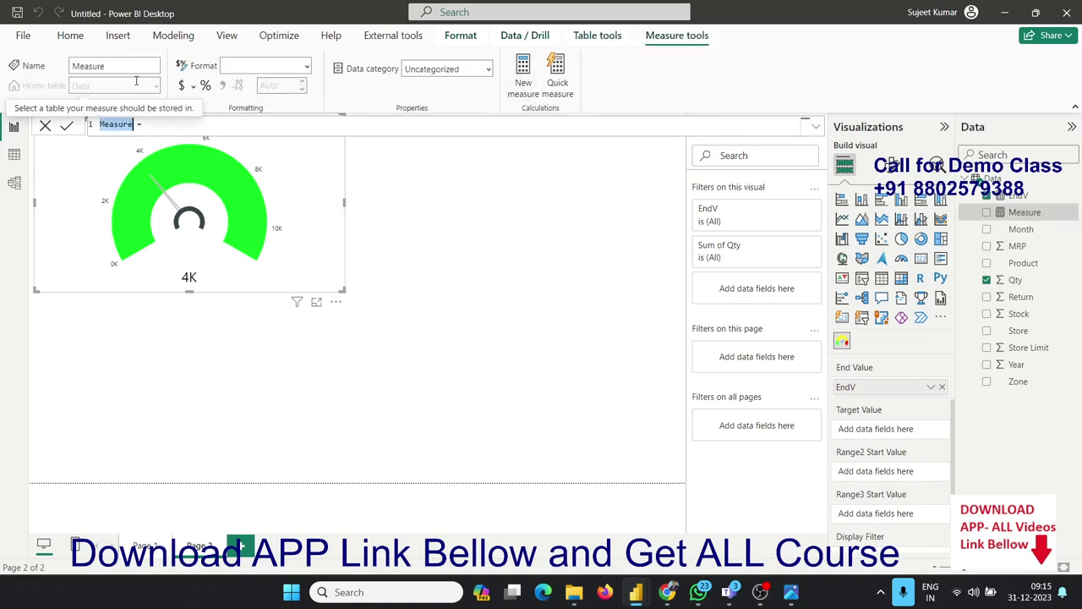
# Step: Create measure Target = COUNTA(Data[Month])*10 and set it as the Tachometer's Target Value
pyautogui.write('Target = ')
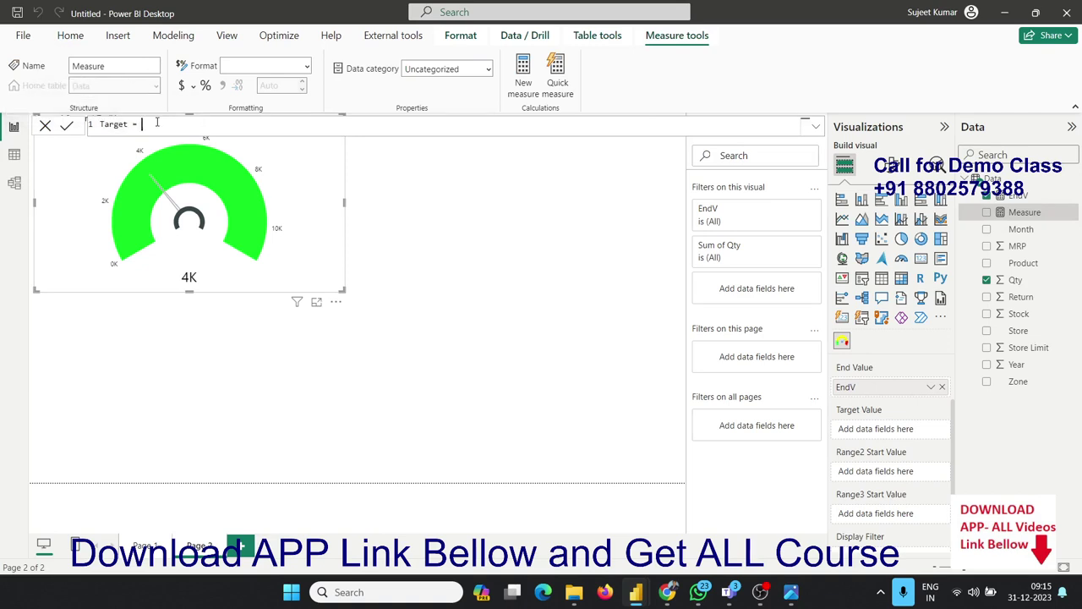
pyautogui.write('SU')
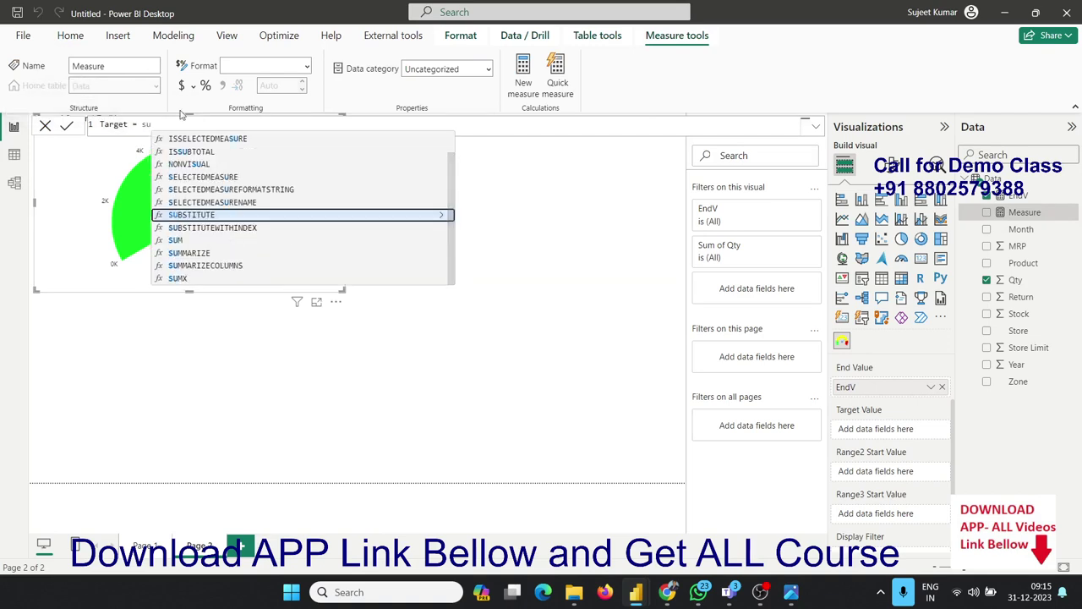
pyautogui.write('M(')
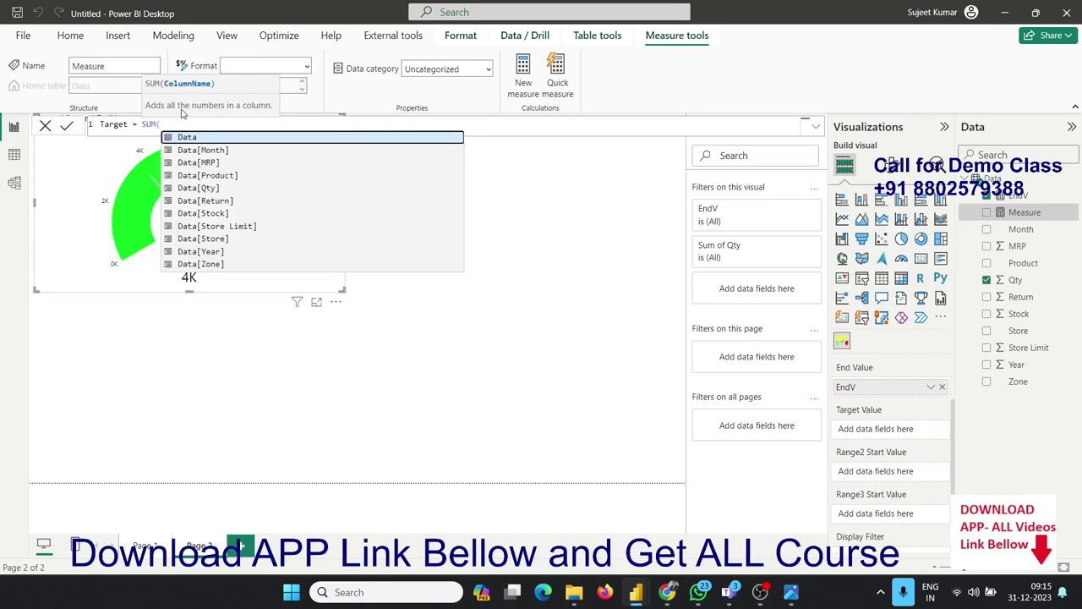
pyautogui.press('BackSpace')
pyautogui.press('BackSpace')
pyautogui.press('BackSpace')
pyautogui.write('c')
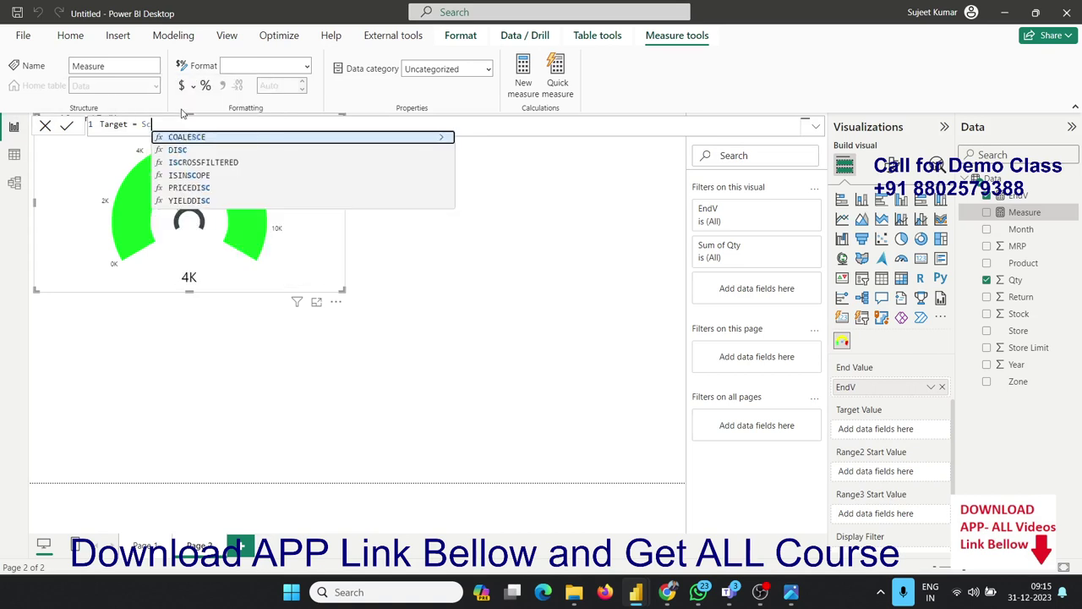
pyautogui.press('BackSpace')
pyautogui.press('BackSpace')
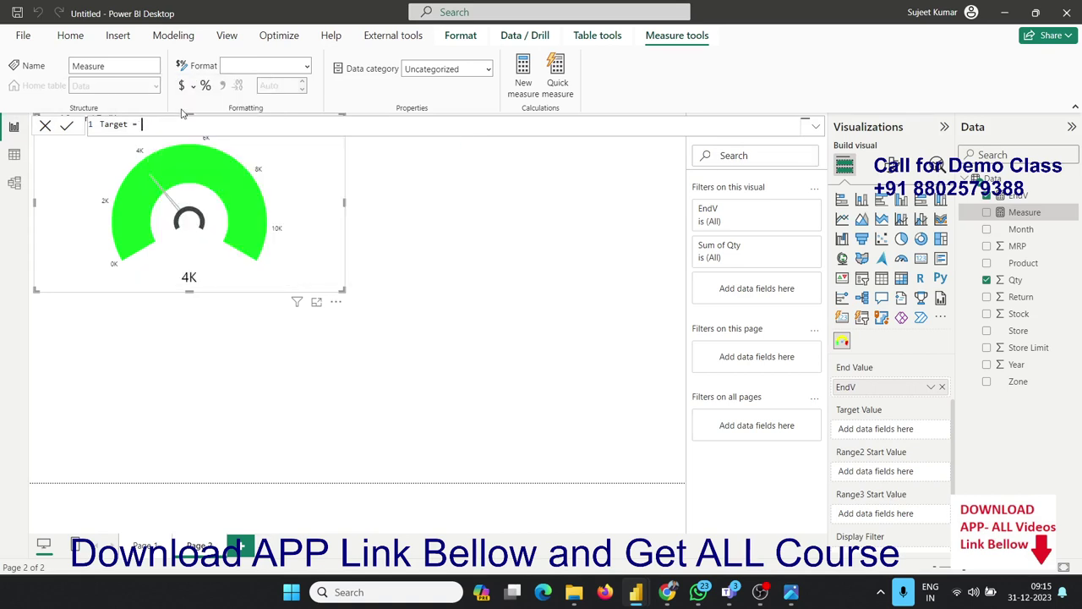
pyautogui.write('cou')
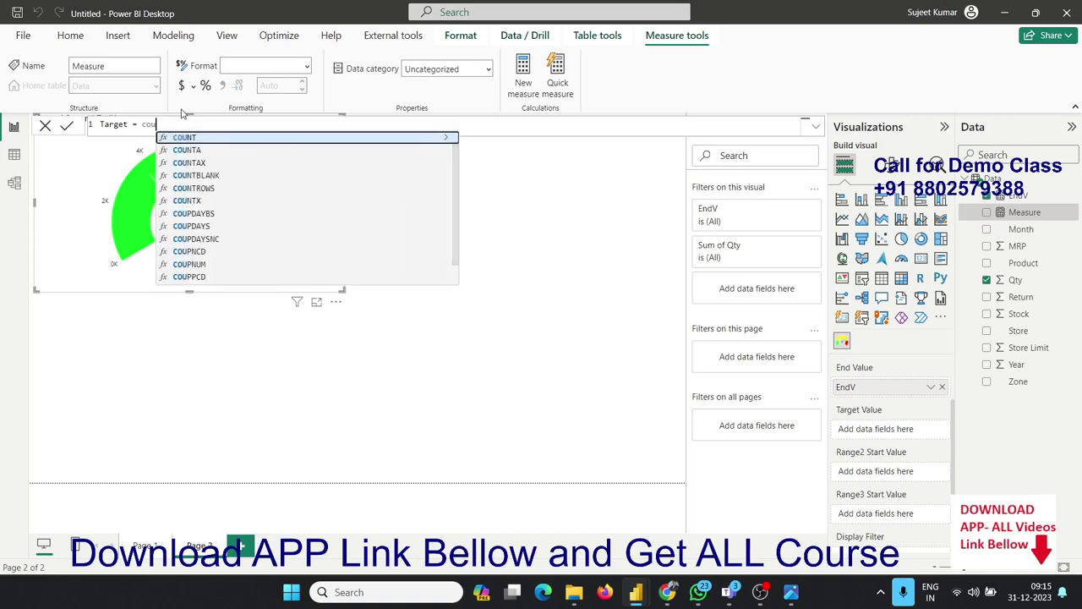
pyautogui.press('Down')
pyautogui.press('Tab')
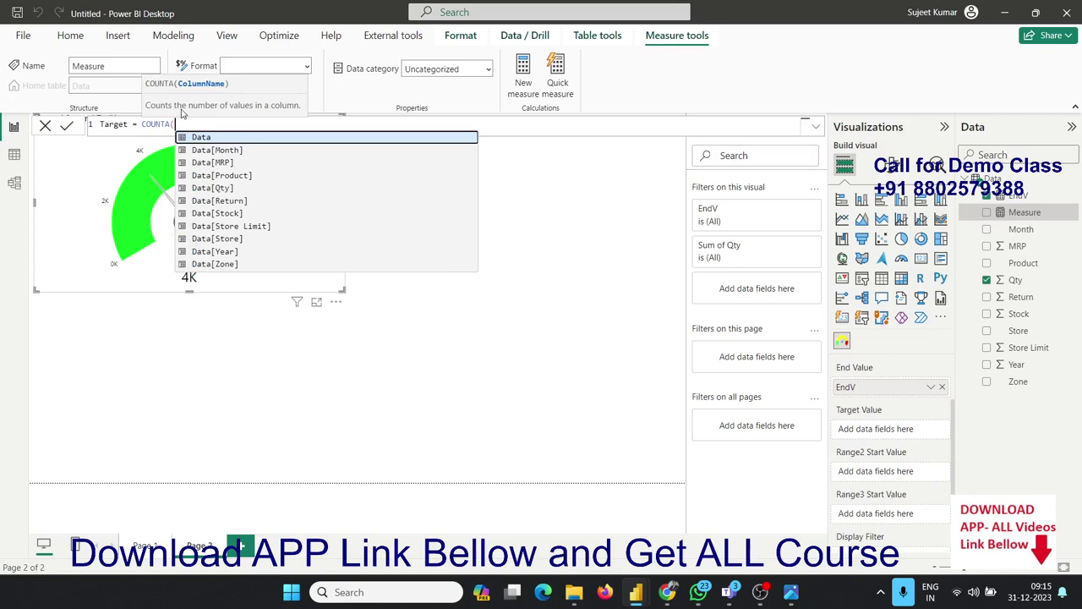
pyautogui.write('mo')
pyautogui.press('Tab')
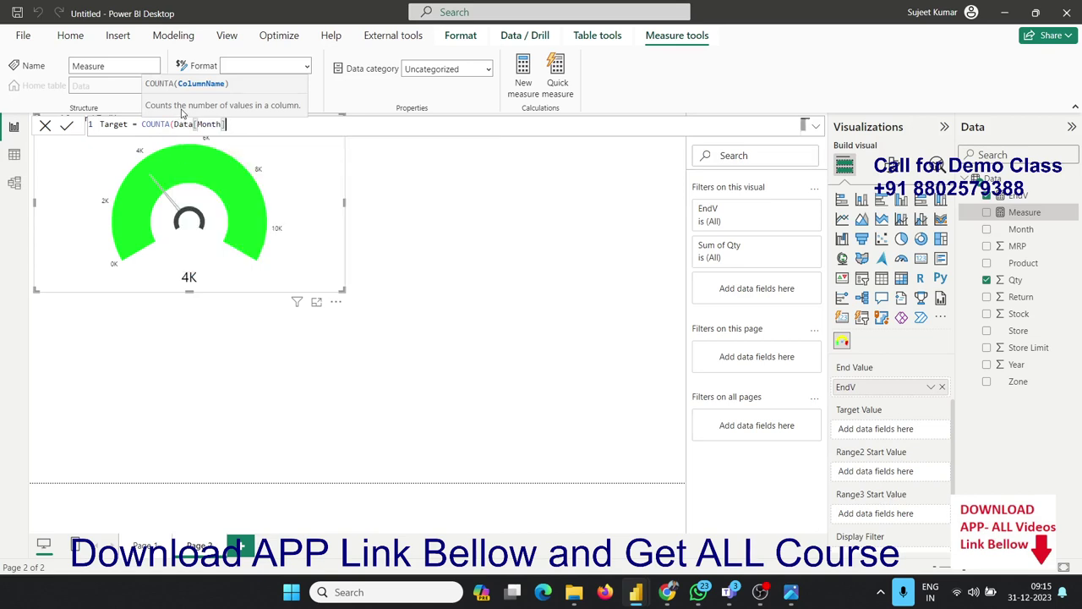
pyautogui.write(')*')
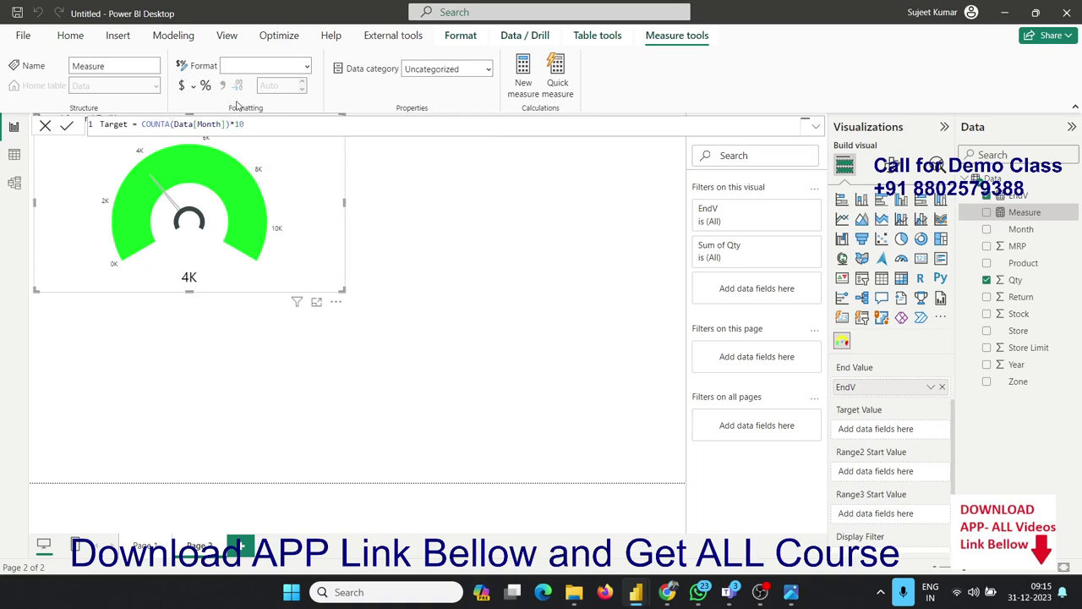
pyautogui.press('Return')
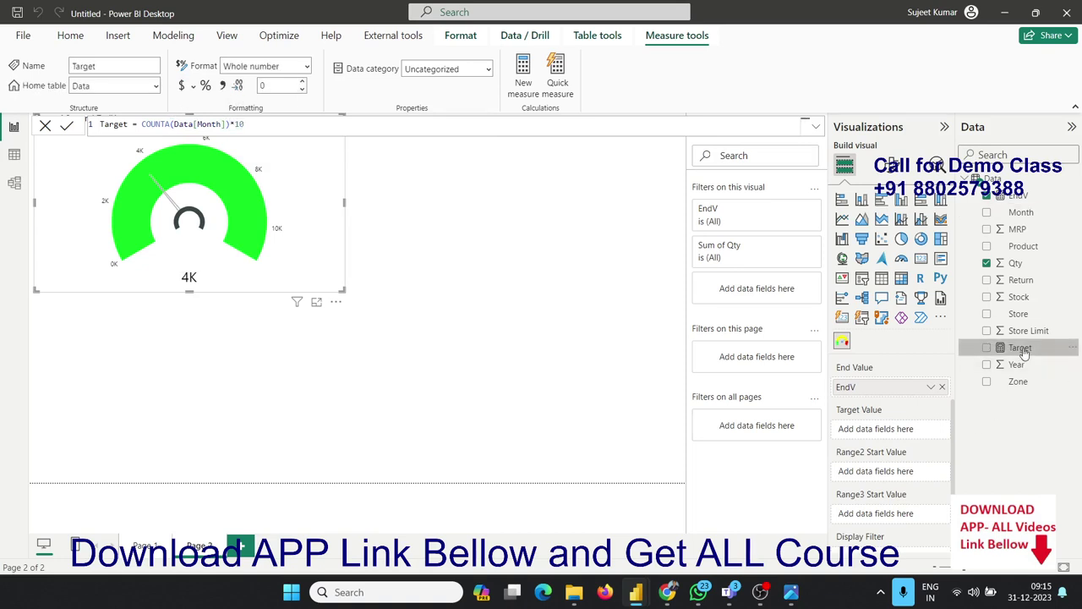
pyautogui.moveTo(1024, 353); pyautogui.dragTo(905, 431)
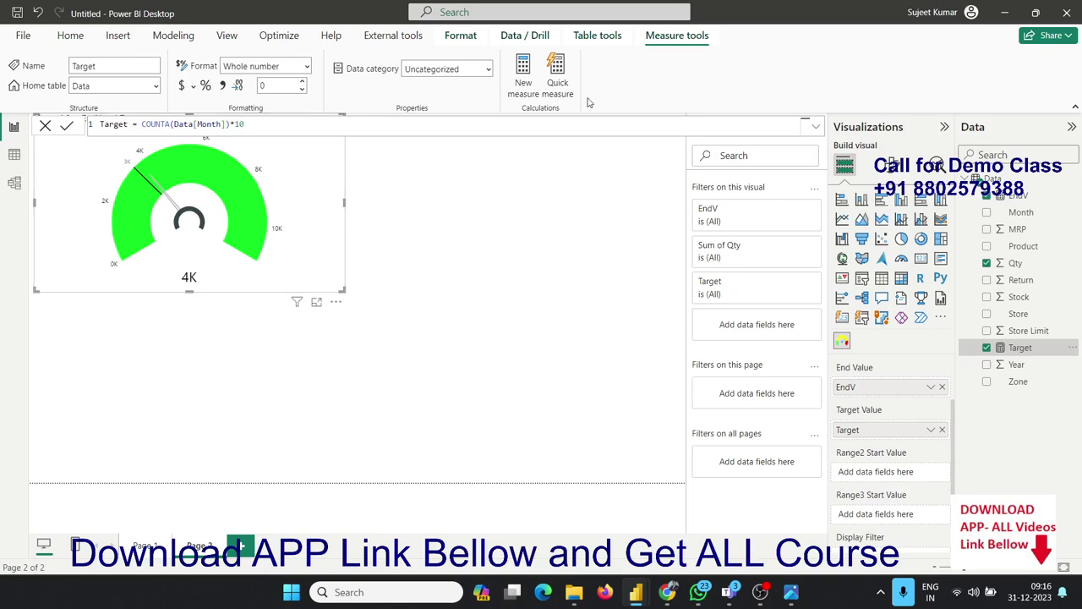
# Step: Create measure m2 = 2000 and make it the Tachometer's Range2 Start Value
pyautogui.click(523, 89)
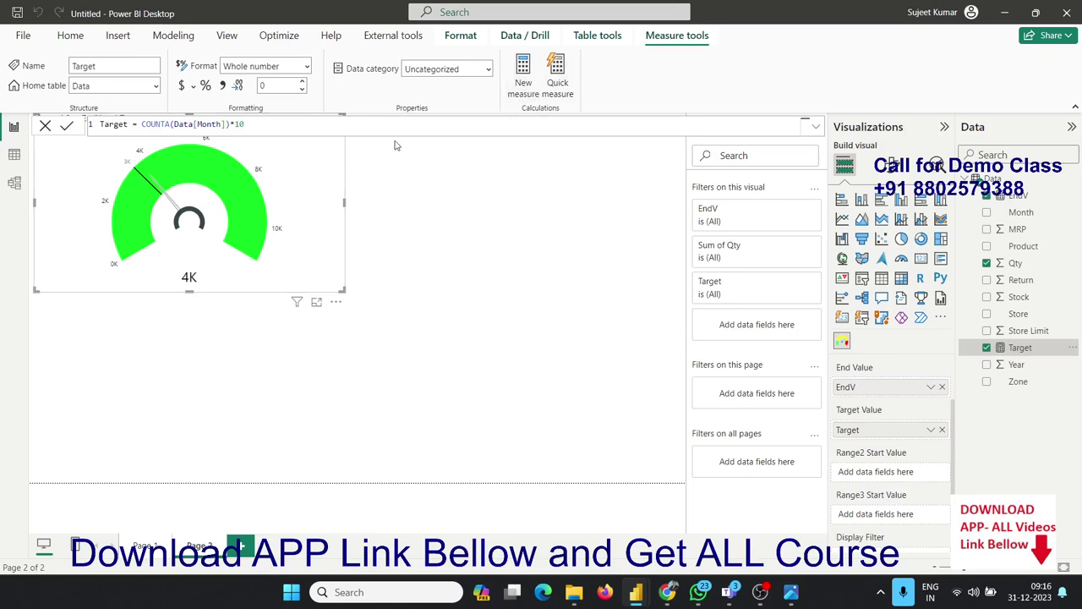
pyautogui.doubleClick(130, 124)
pyautogui.press('BackSpace')
pyautogui.write('m2 = 2')
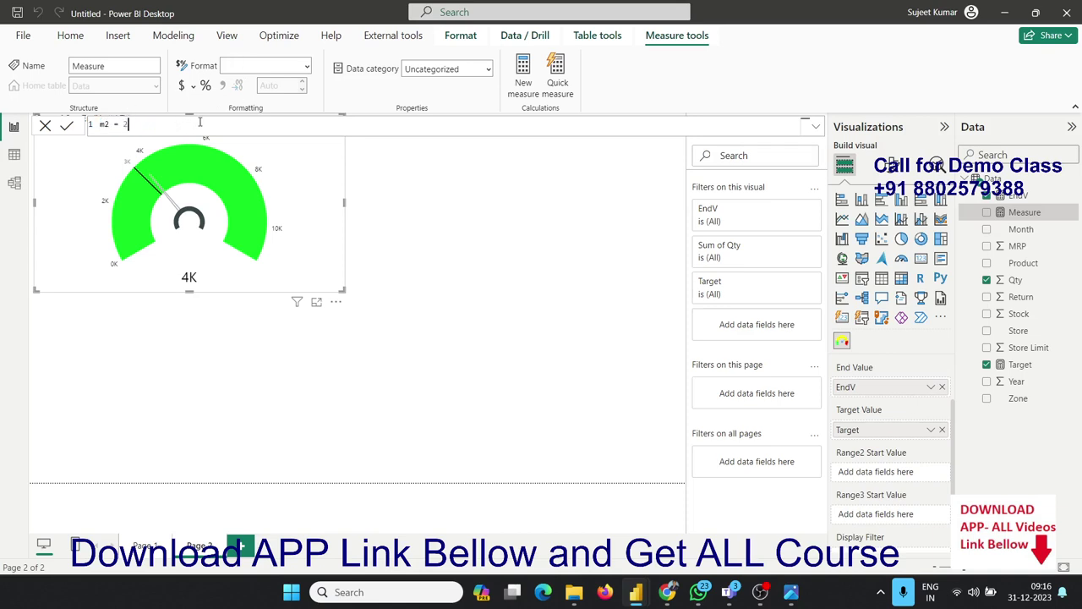
pyautogui.write('000')
pyautogui.press('Return')
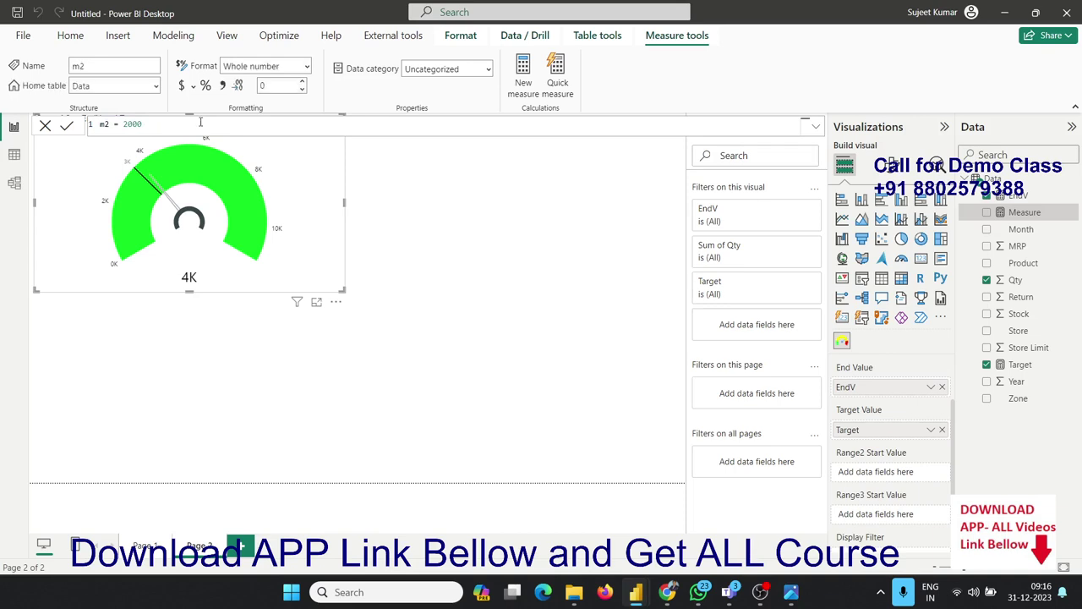
pyautogui.moveTo(1014, 212)
pyautogui.mouseDown()
pyautogui.moveTo(891, 482)
pyautogui.moveTo(879, 472)
pyautogui.mouseUp()
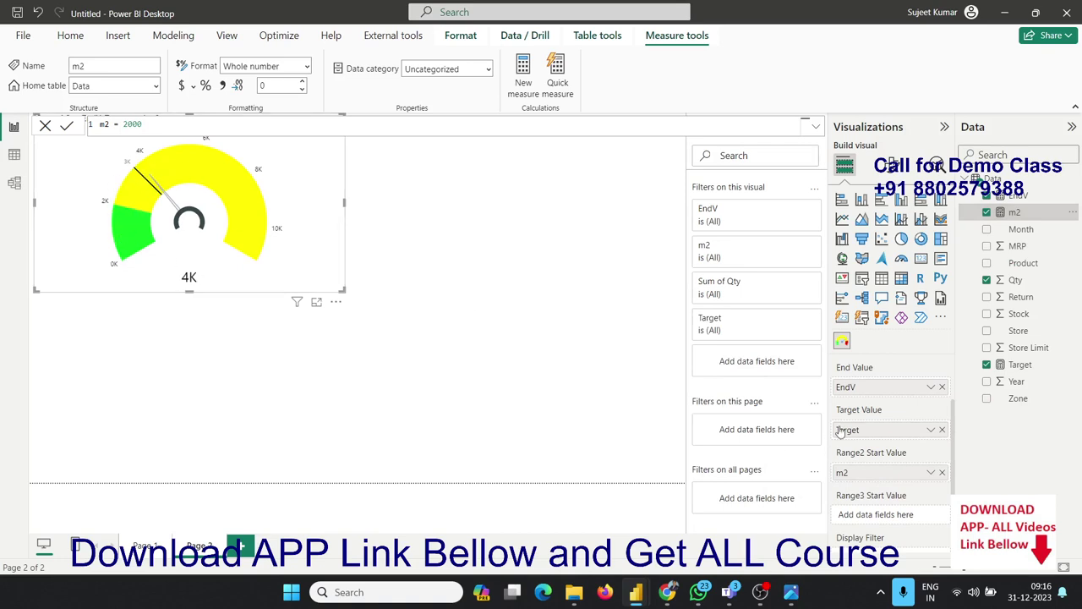
pyautogui.click(522, 80)
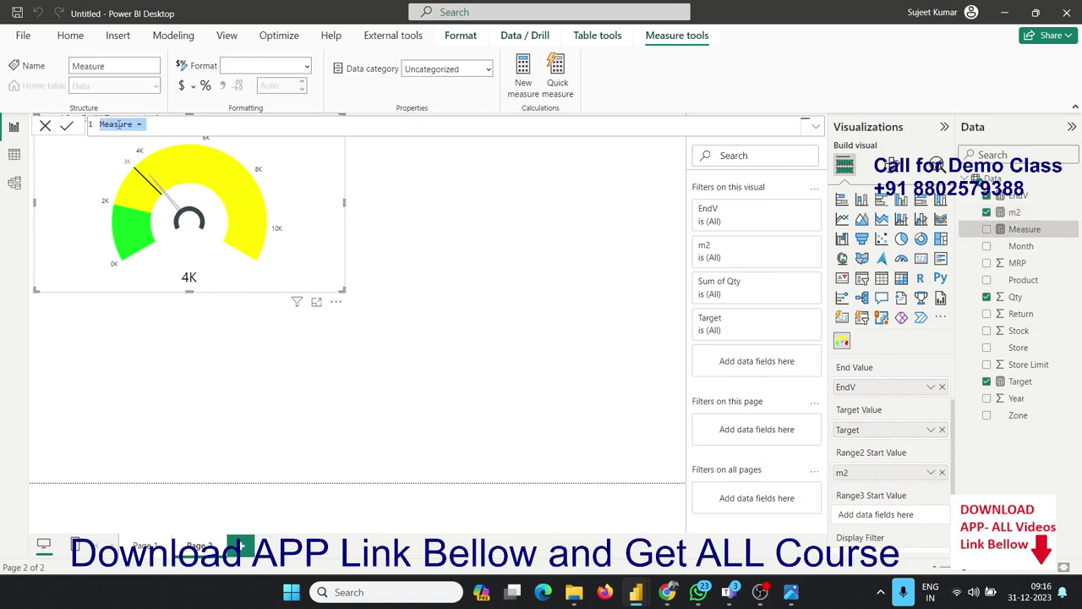
# Step: Define measure m3 = 5000 and set it as the Tachometer's Range3 Start Value
pyautogui.write('e')
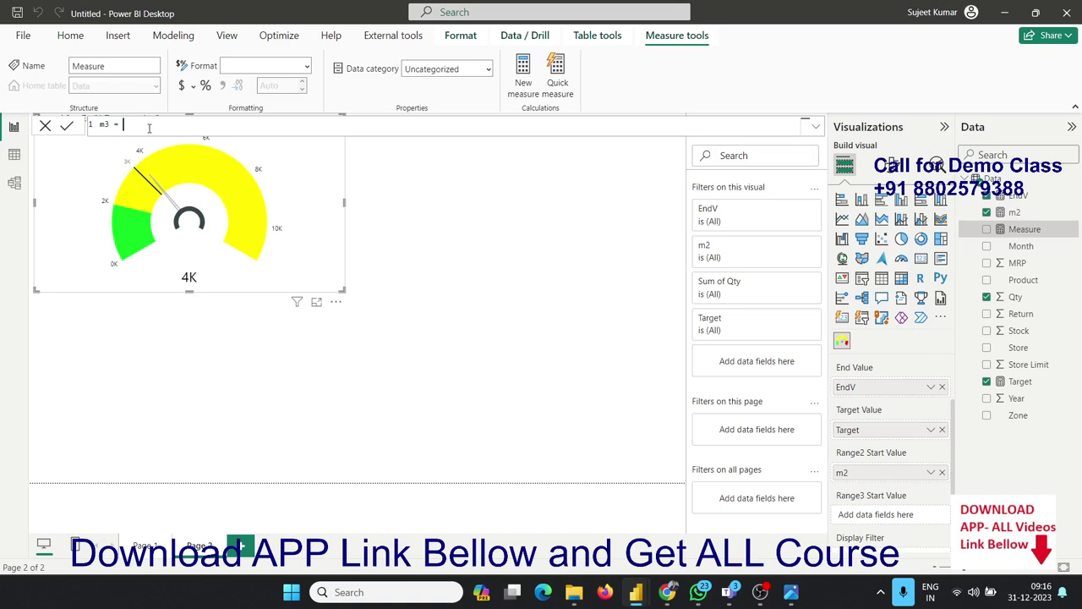
pyautogui.write('5000')
pyautogui.press('Return')
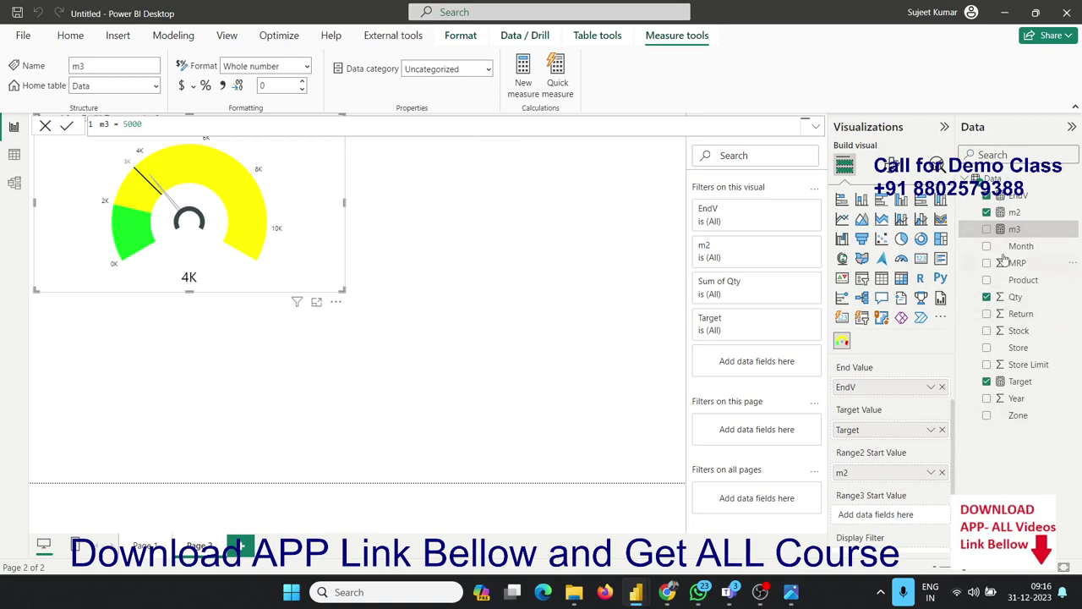
pyautogui.moveTo(1015, 230); pyautogui.dragTo(896, 517)
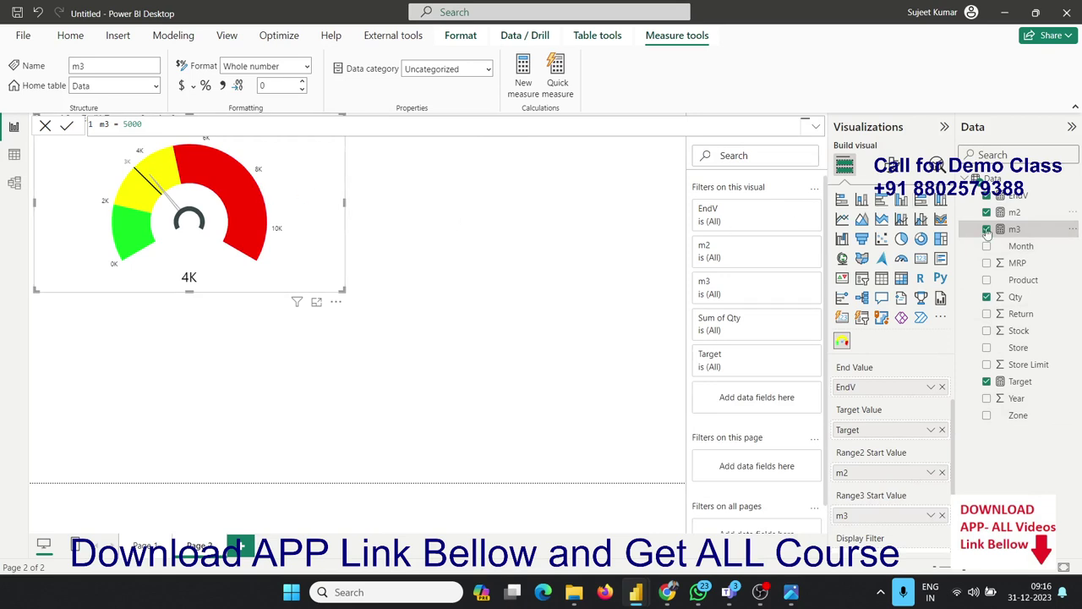
pyautogui.moveTo(954, 427); pyautogui.dragTo(954, 488)
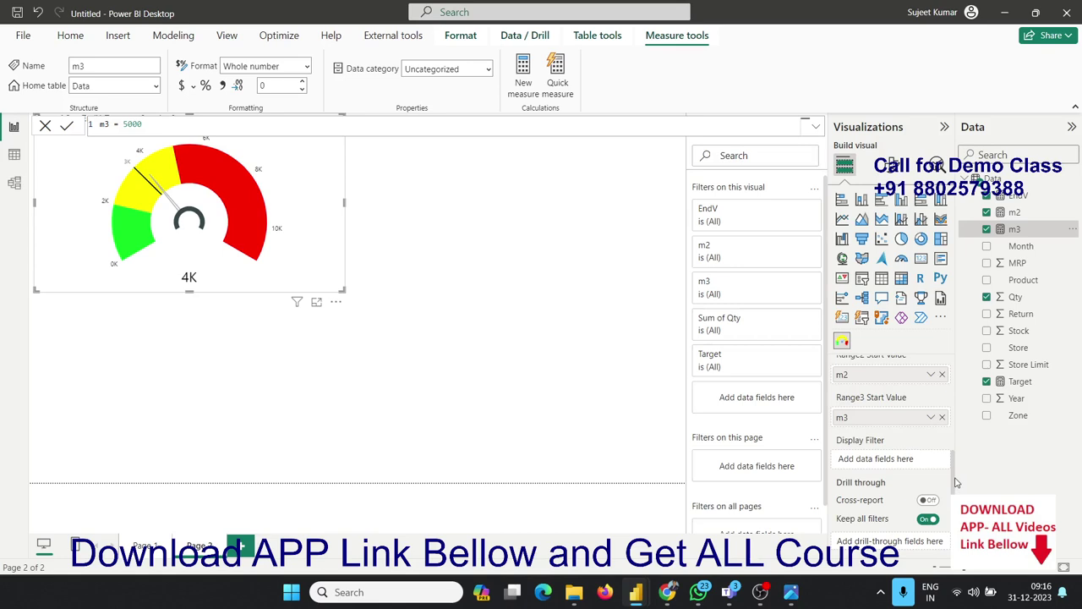
# Step: In Format visual, give the Range 2 band (2K–5K) a custom cyan colour, #16C3DA
pyautogui.click(893, 166)
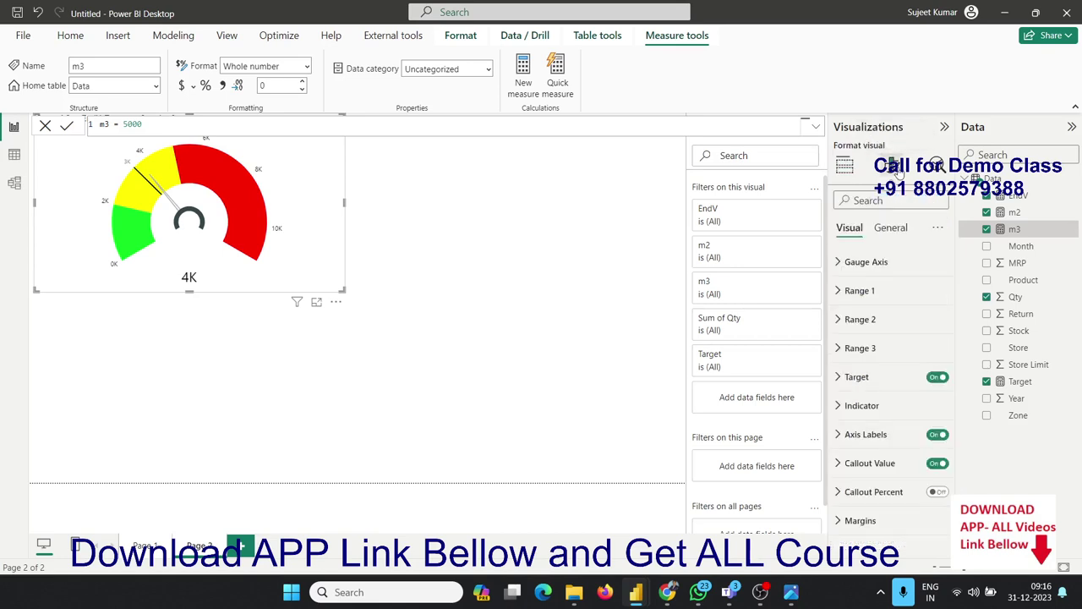
pyautogui.click(873, 294)
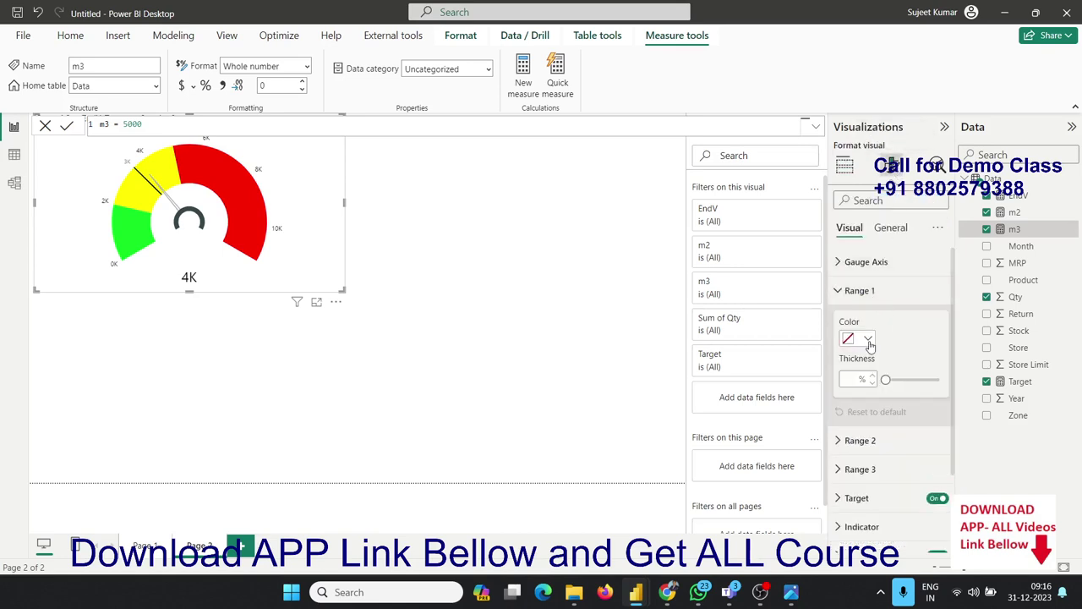
pyautogui.click(843, 291)
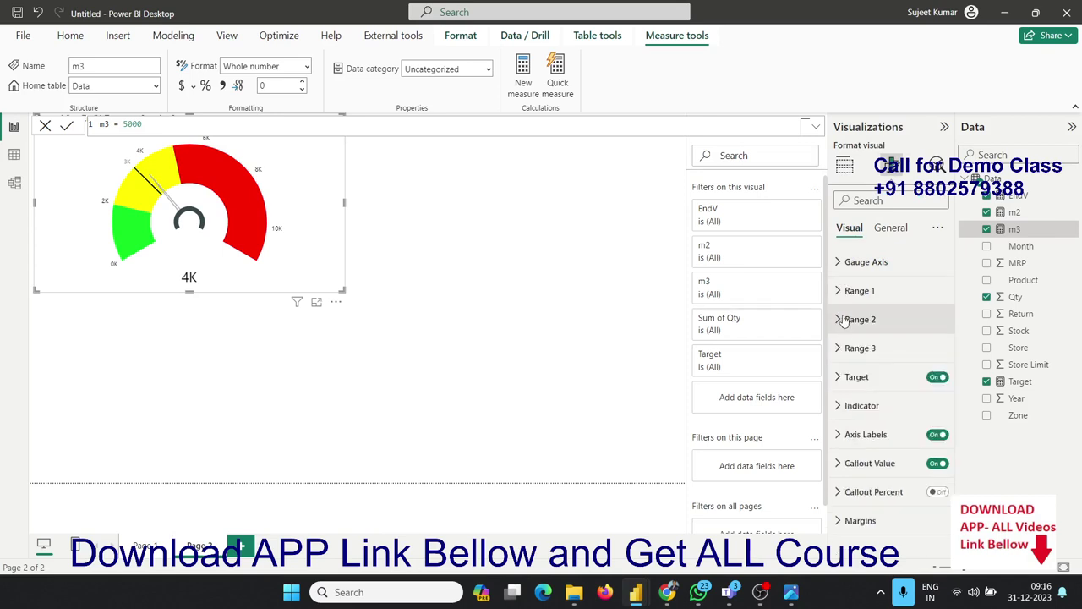
pyautogui.click(846, 321)
pyautogui.click(868, 366)
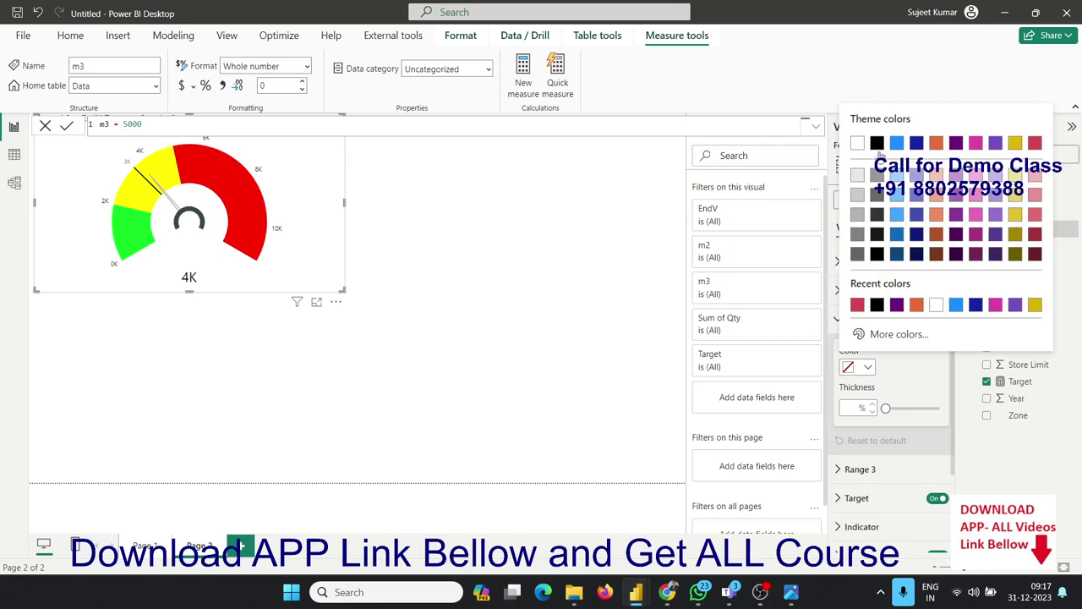
pyautogui.click(898, 334)
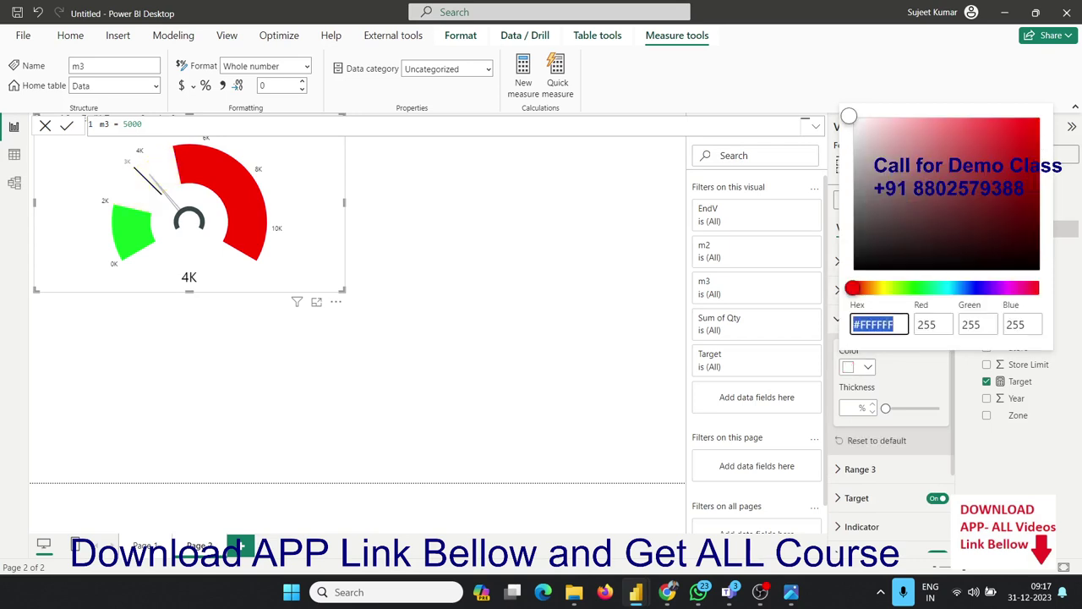
pyautogui.click(1028, 127)
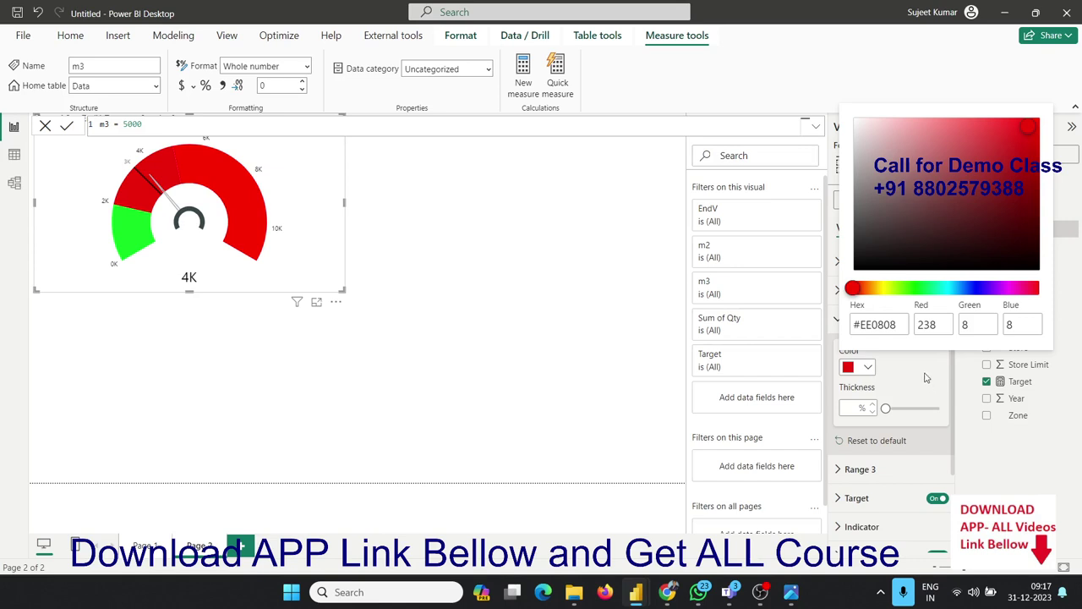
pyautogui.click(928, 290)
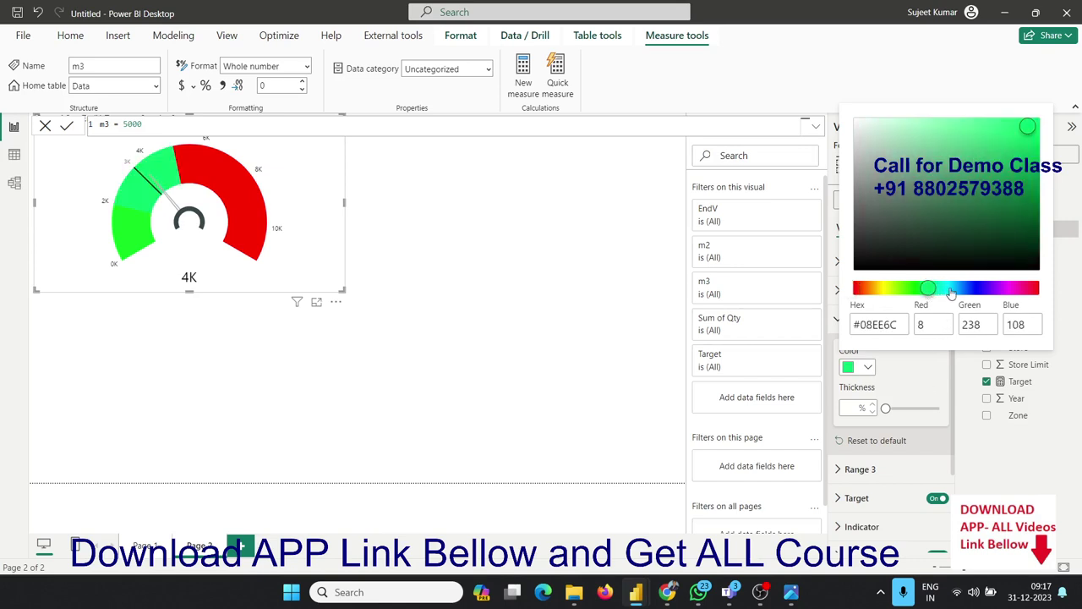
pyautogui.click(950, 289)
pyautogui.click(1016, 141)
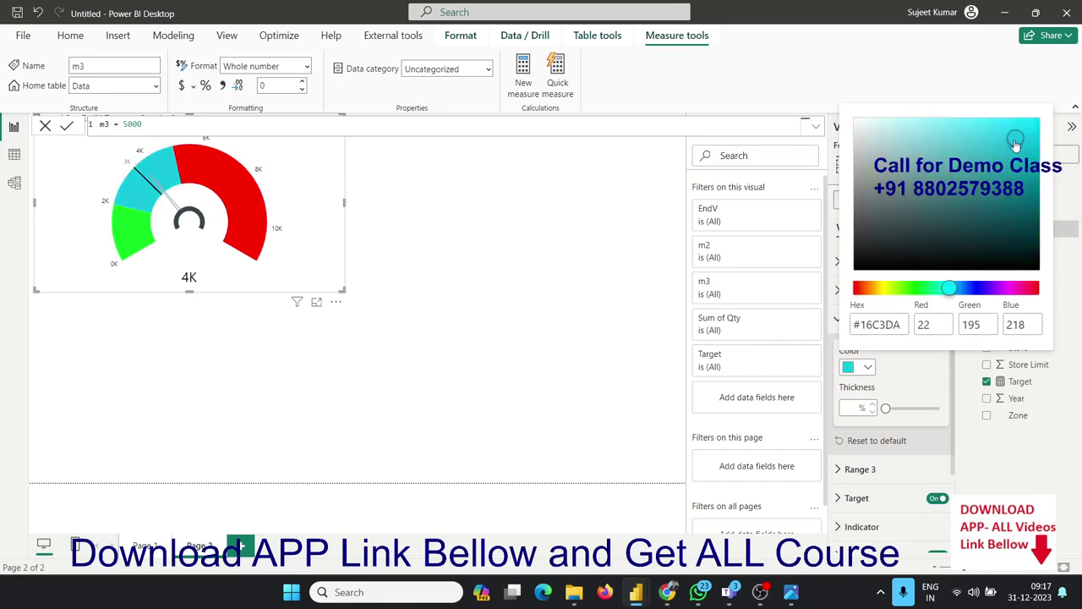
pyautogui.click(1023, 136)
pyautogui.click(934, 379)
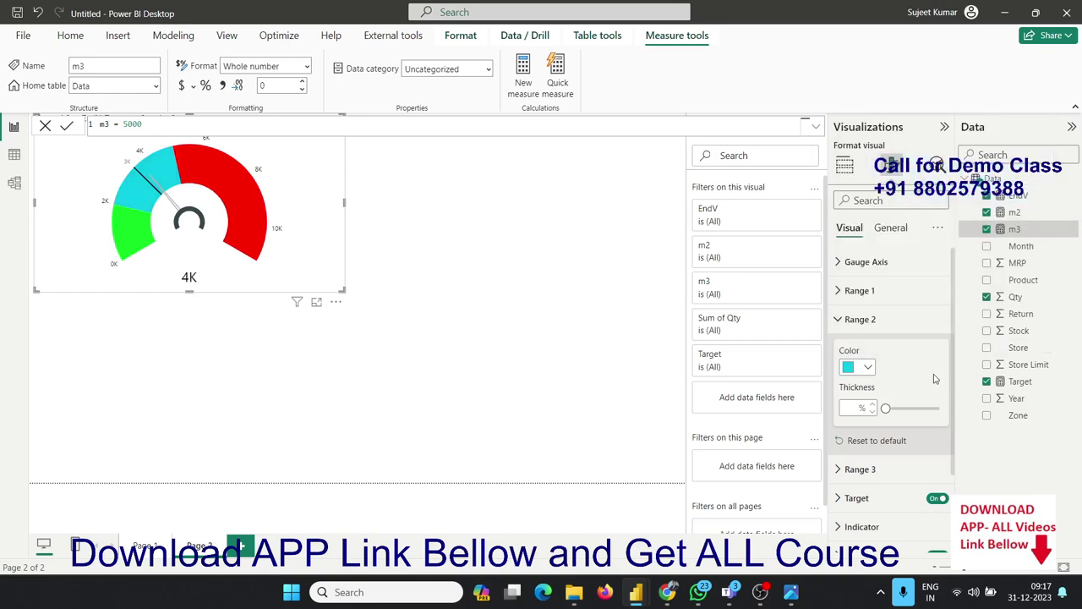
pyautogui.click(861, 290)
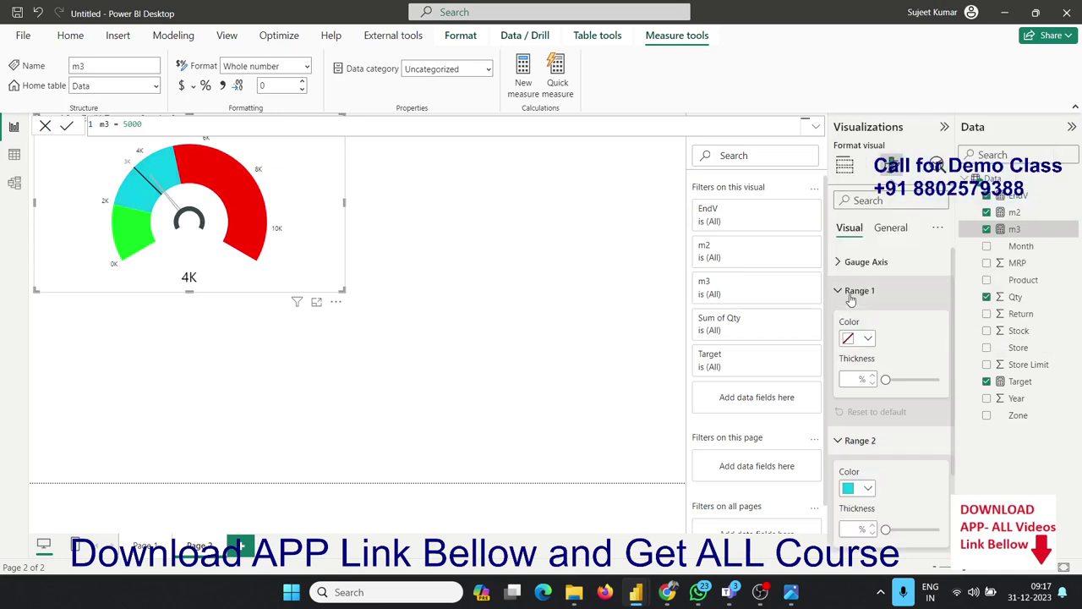
# Step: Set the gauge's Range 1 color to red #EB0606 via More colors
pyautogui.click(866, 340)
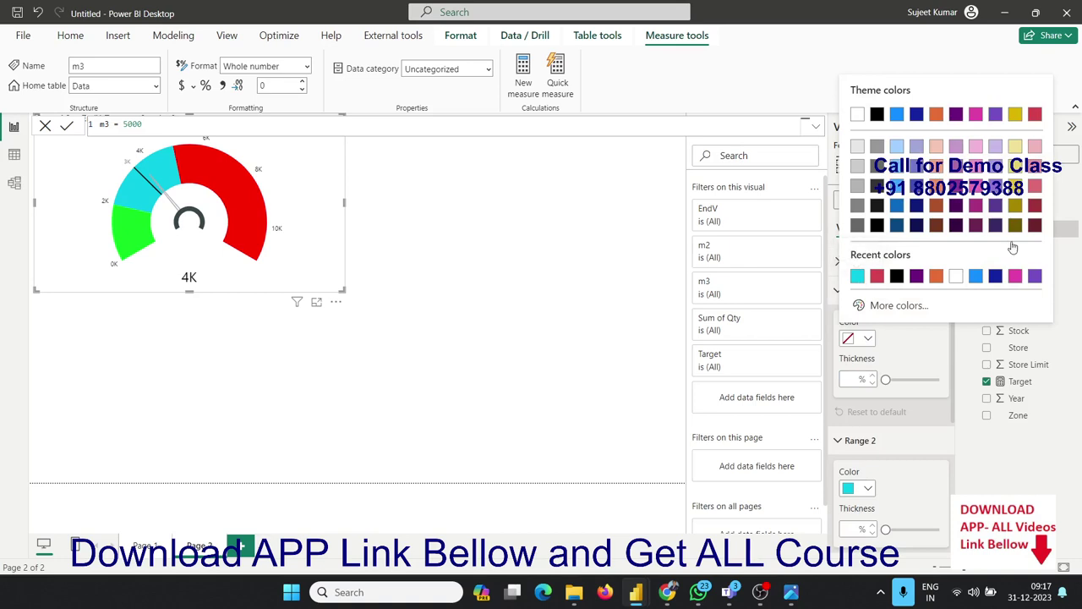
pyautogui.click(919, 308)
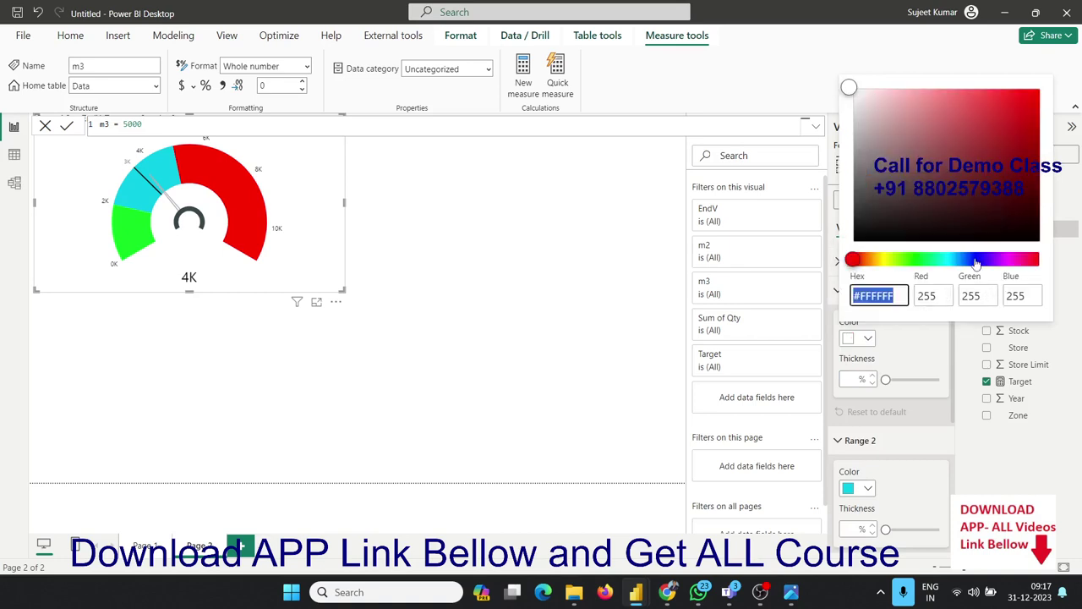
pyautogui.click(1031, 110)
pyautogui.click(1035, 106)
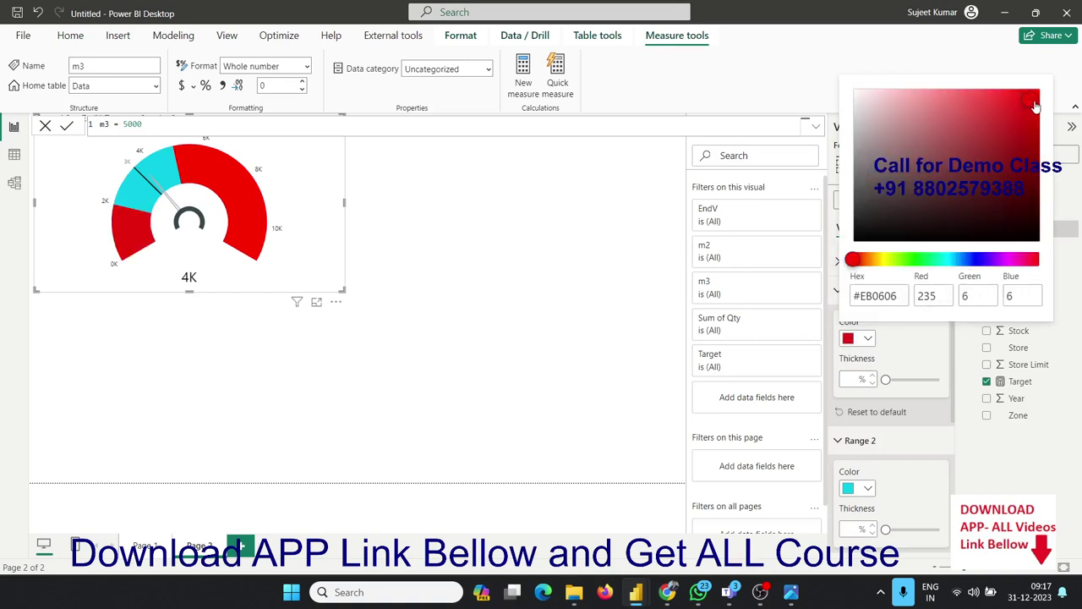
pyautogui.click(959, 374)
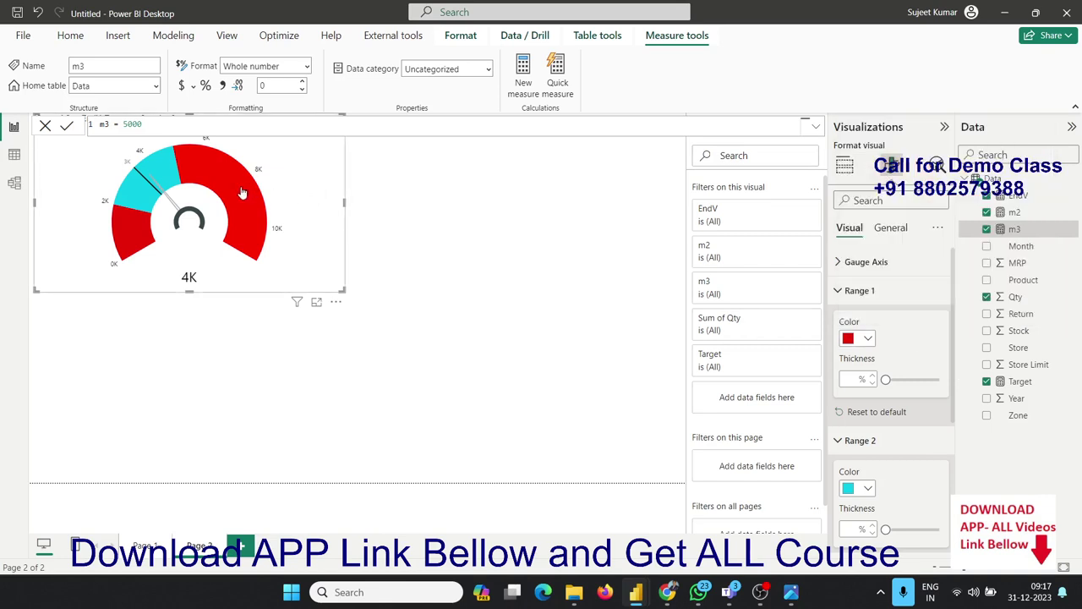
# Step: Set the Range 3 color to bright green #05FF7A via More colors
pyautogui.click(844, 290)
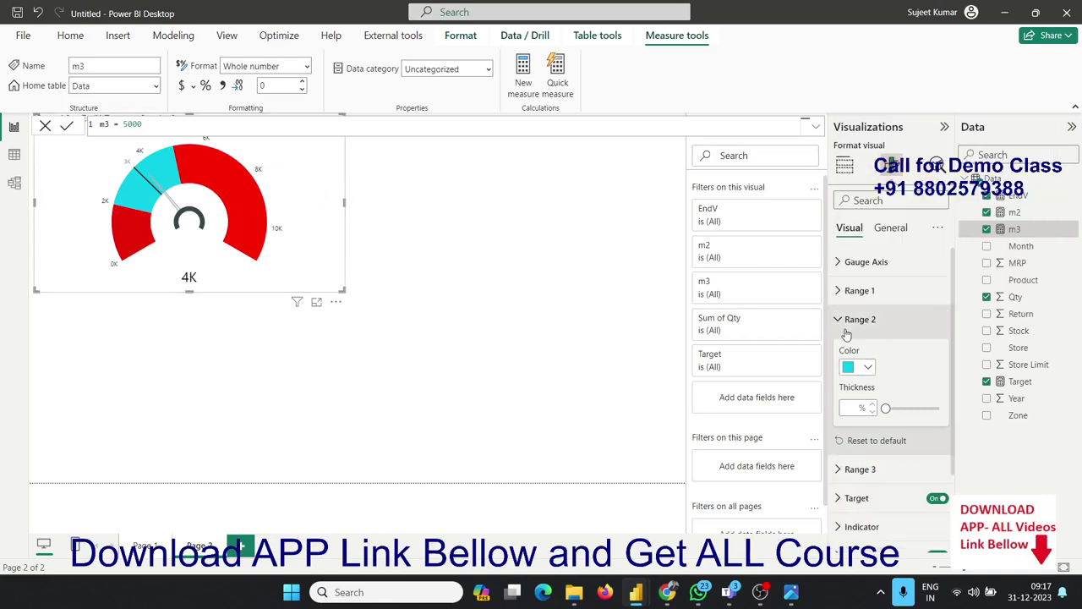
pyautogui.click(843, 328)
pyautogui.click(849, 348)
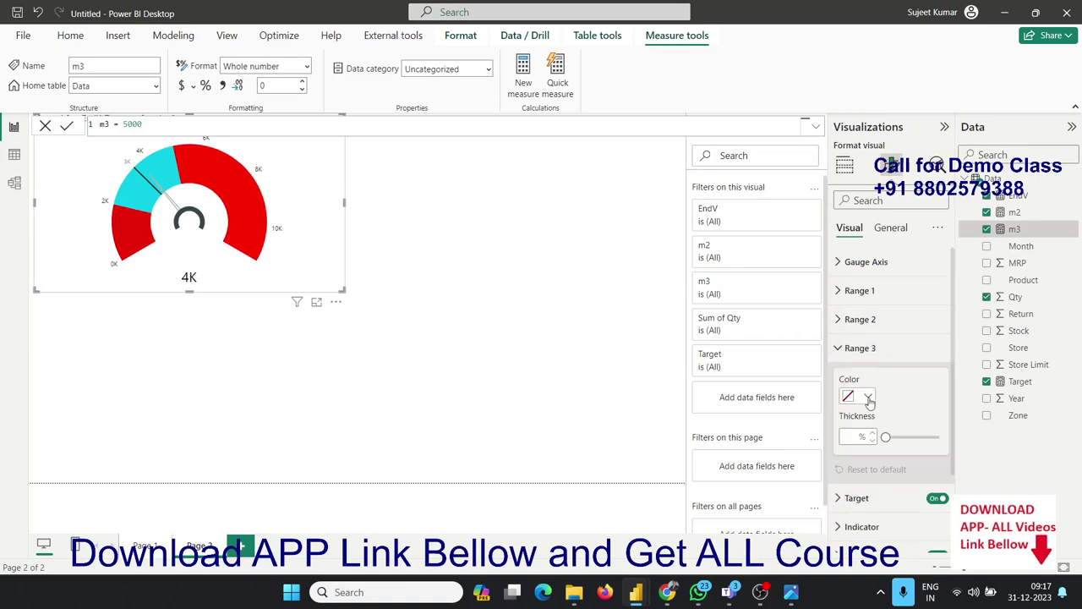
pyautogui.click(868, 395)
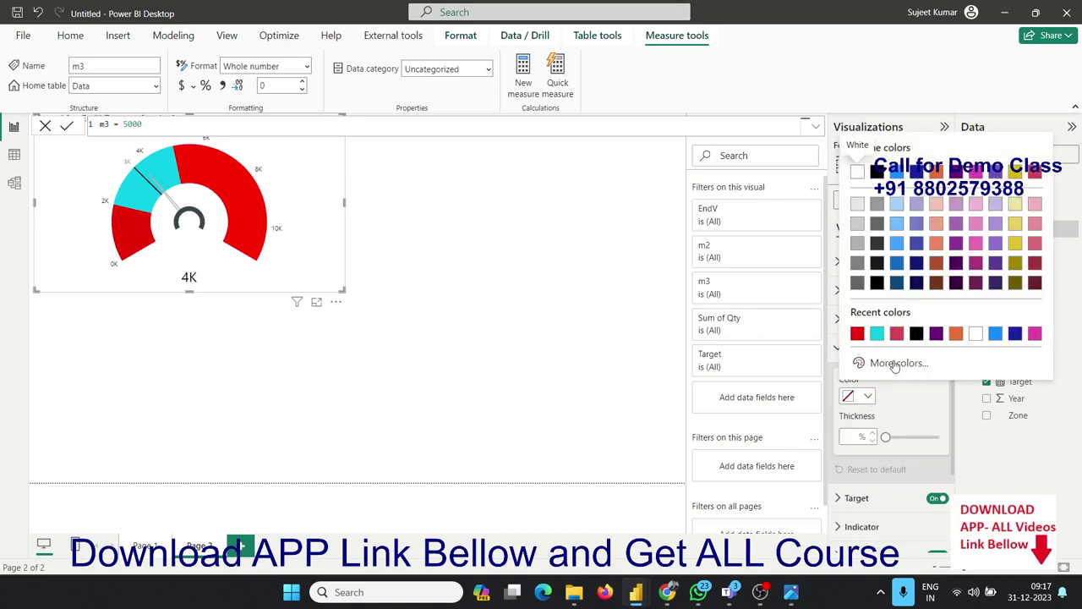
pyautogui.click(897, 363)
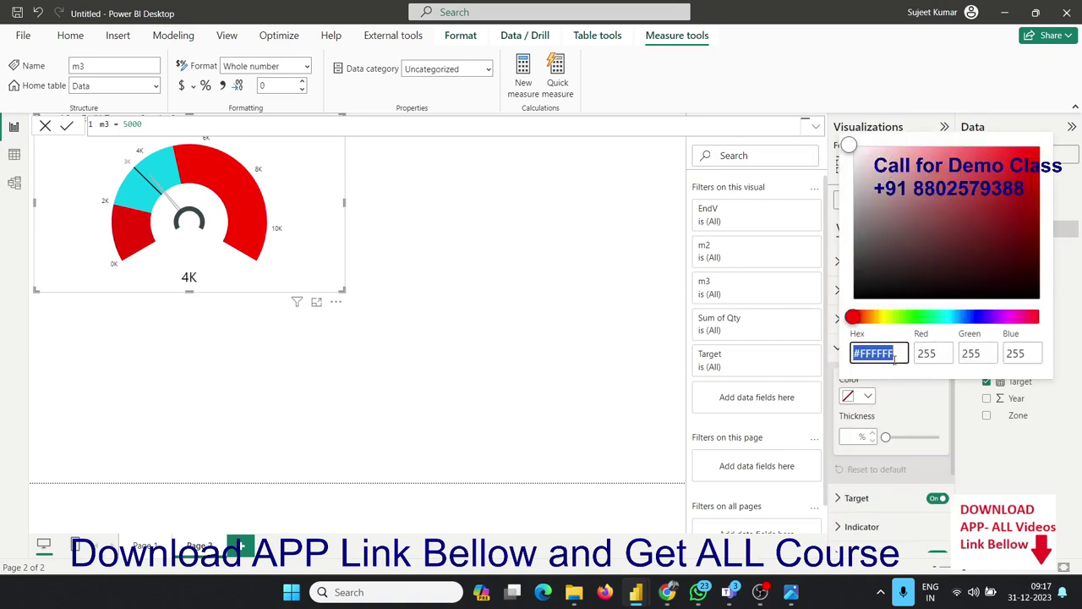
pyautogui.click(929, 317)
pyautogui.click(1036, 151)
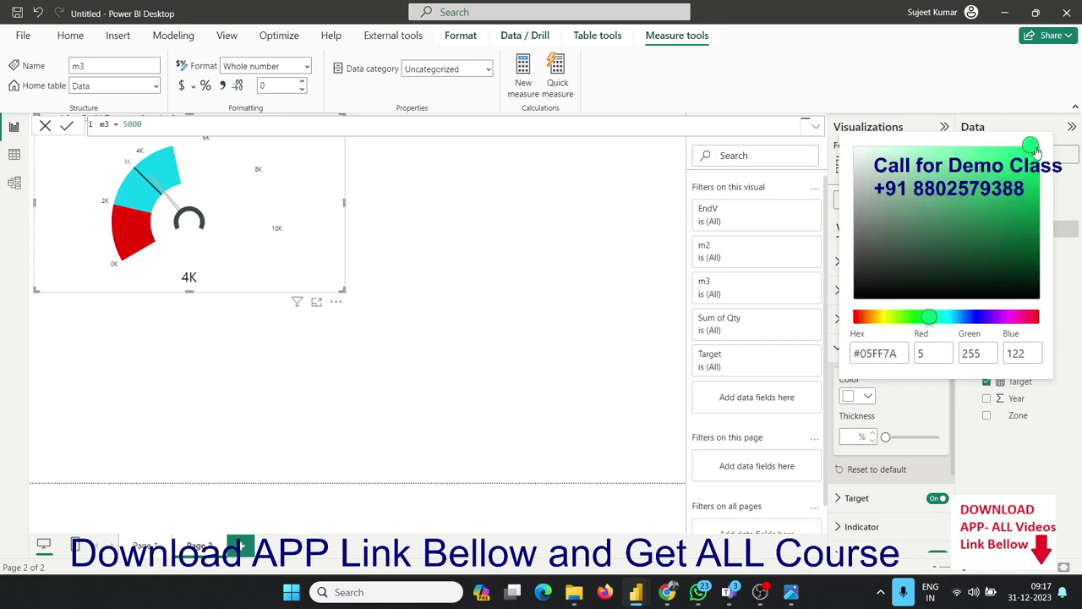
pyautogui.click(923, 408)
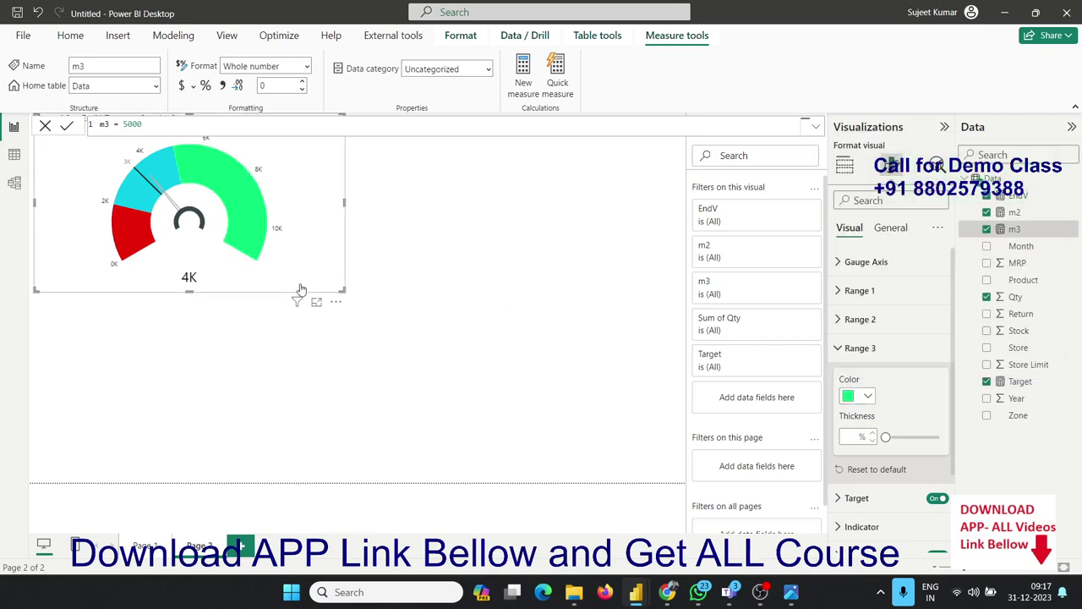
# Step: Drag the Tachometer's bottom-right corner outward to enlarge the dial on Page 2
pyautogui.moveTo(342, 290); pyautogui.dragTo(539, 355)
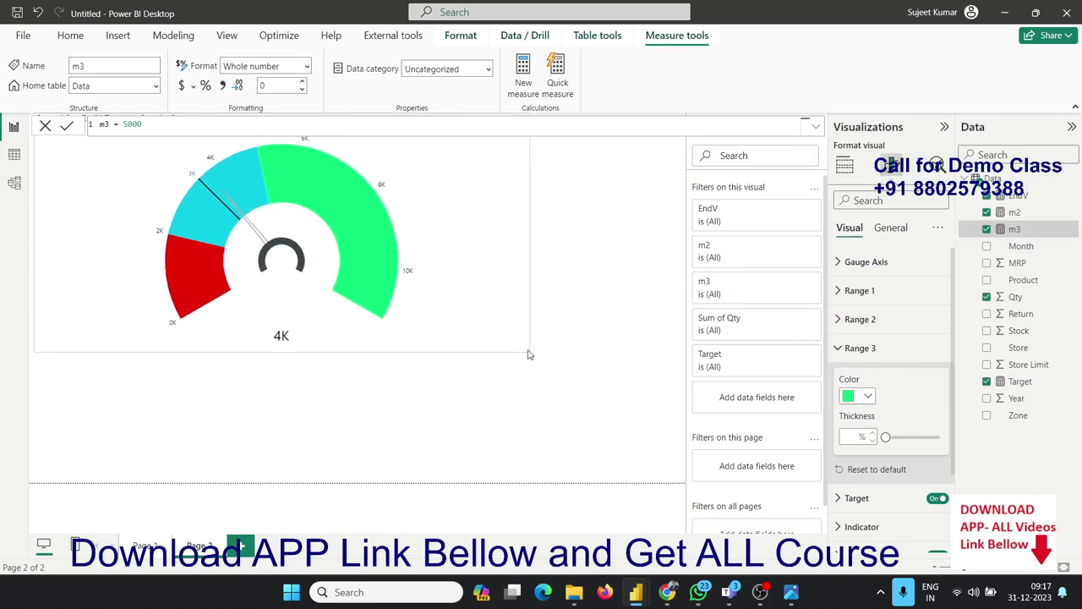